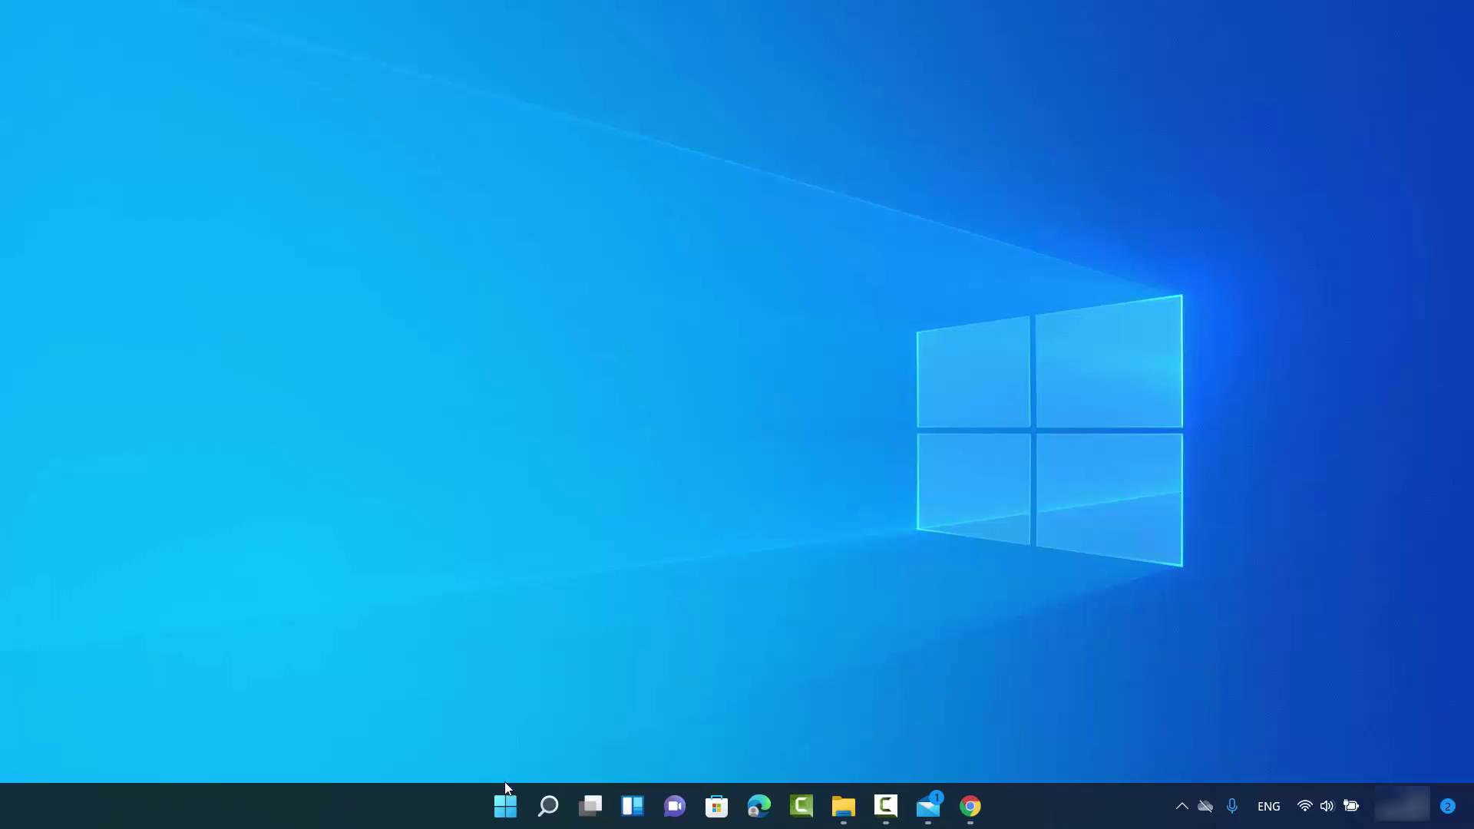
Step: Check which other accounts are on this PC from the Start menu
left_click(506, 807)
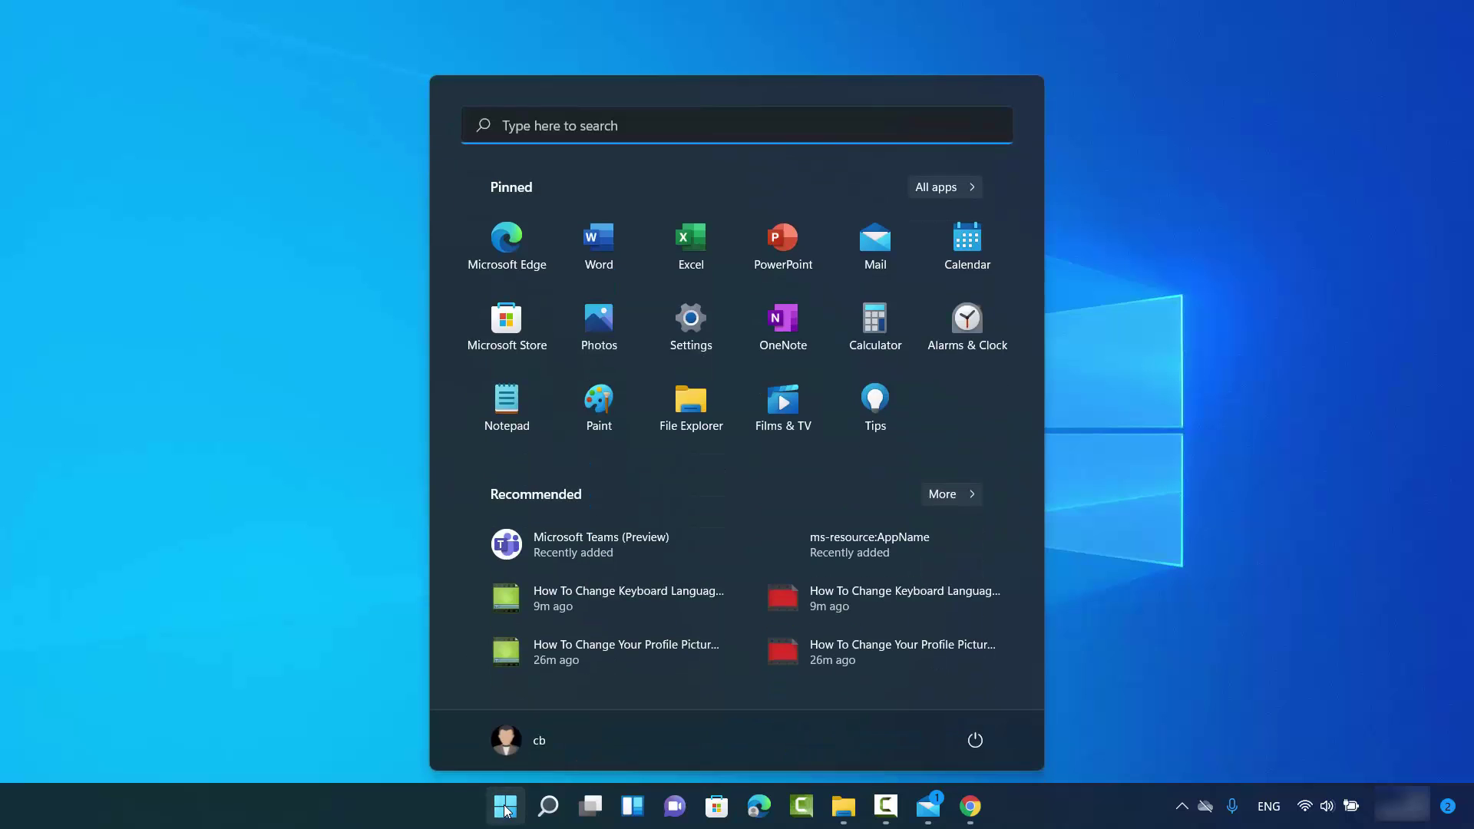
left_click(537, 746)
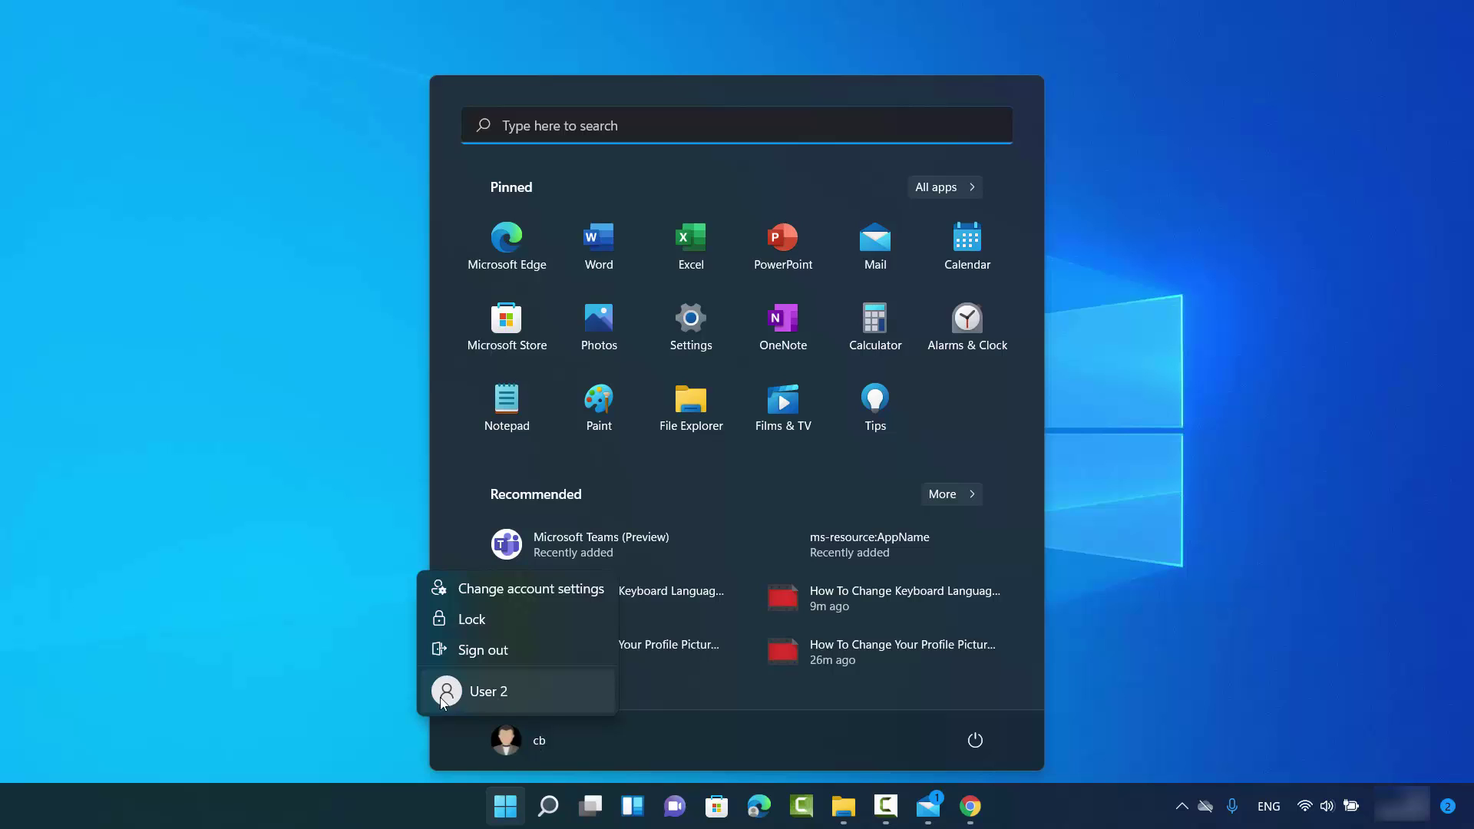
left_click(371, 680)
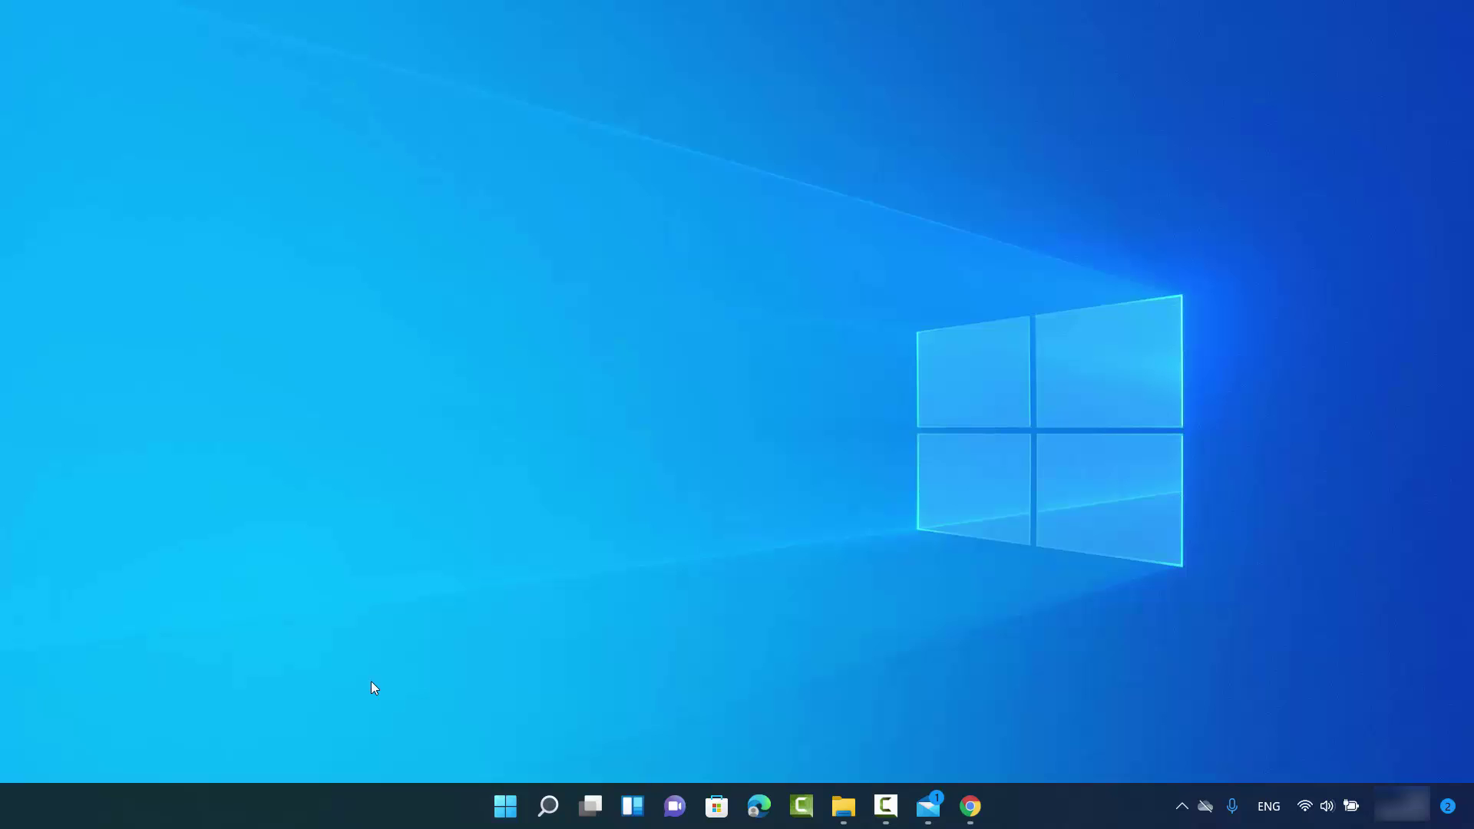
Step: Search 'con', open Control Panel, and keep it viewed by Category
left_click(548, 807)
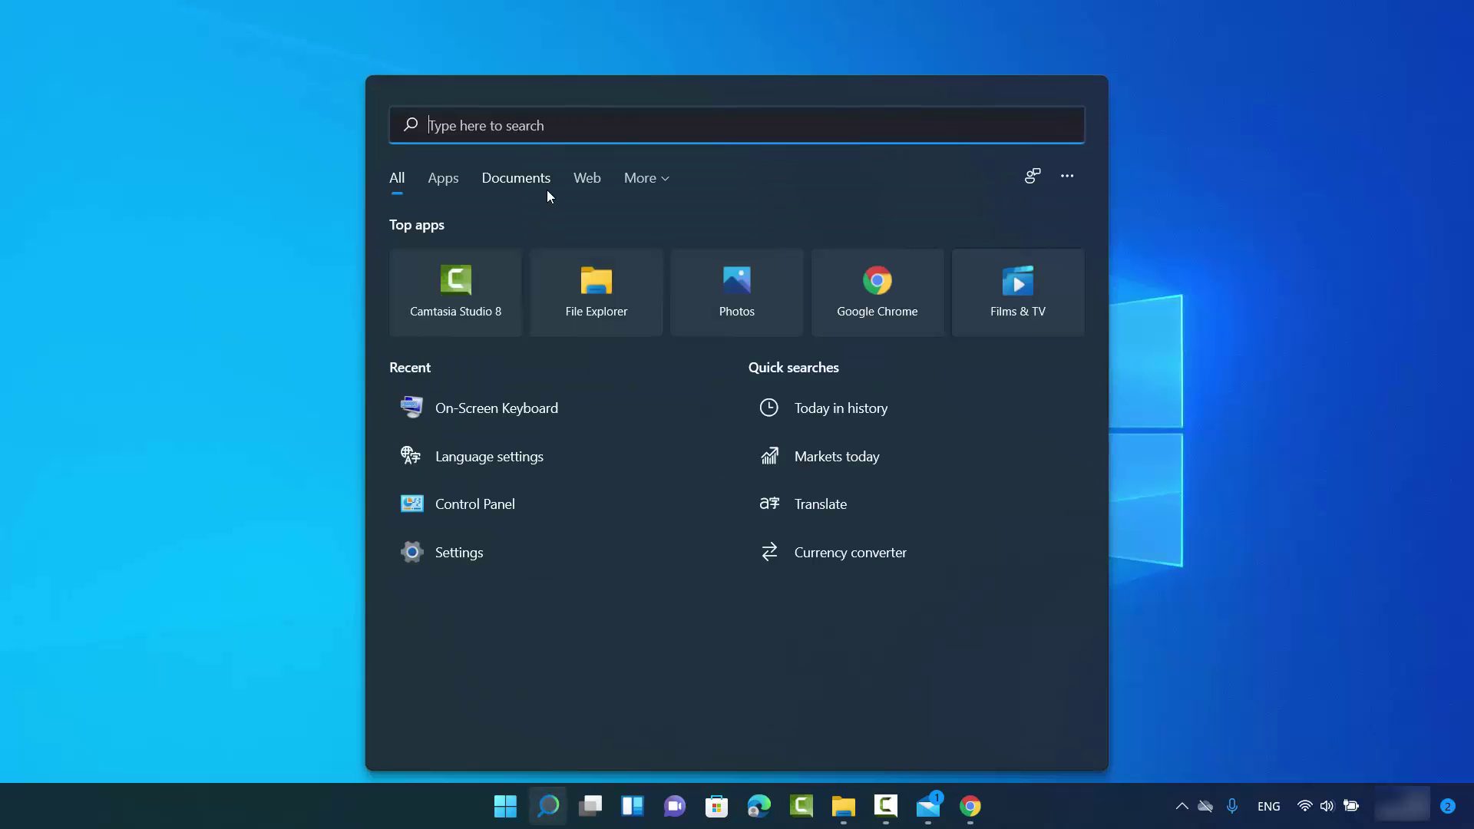
type("con")
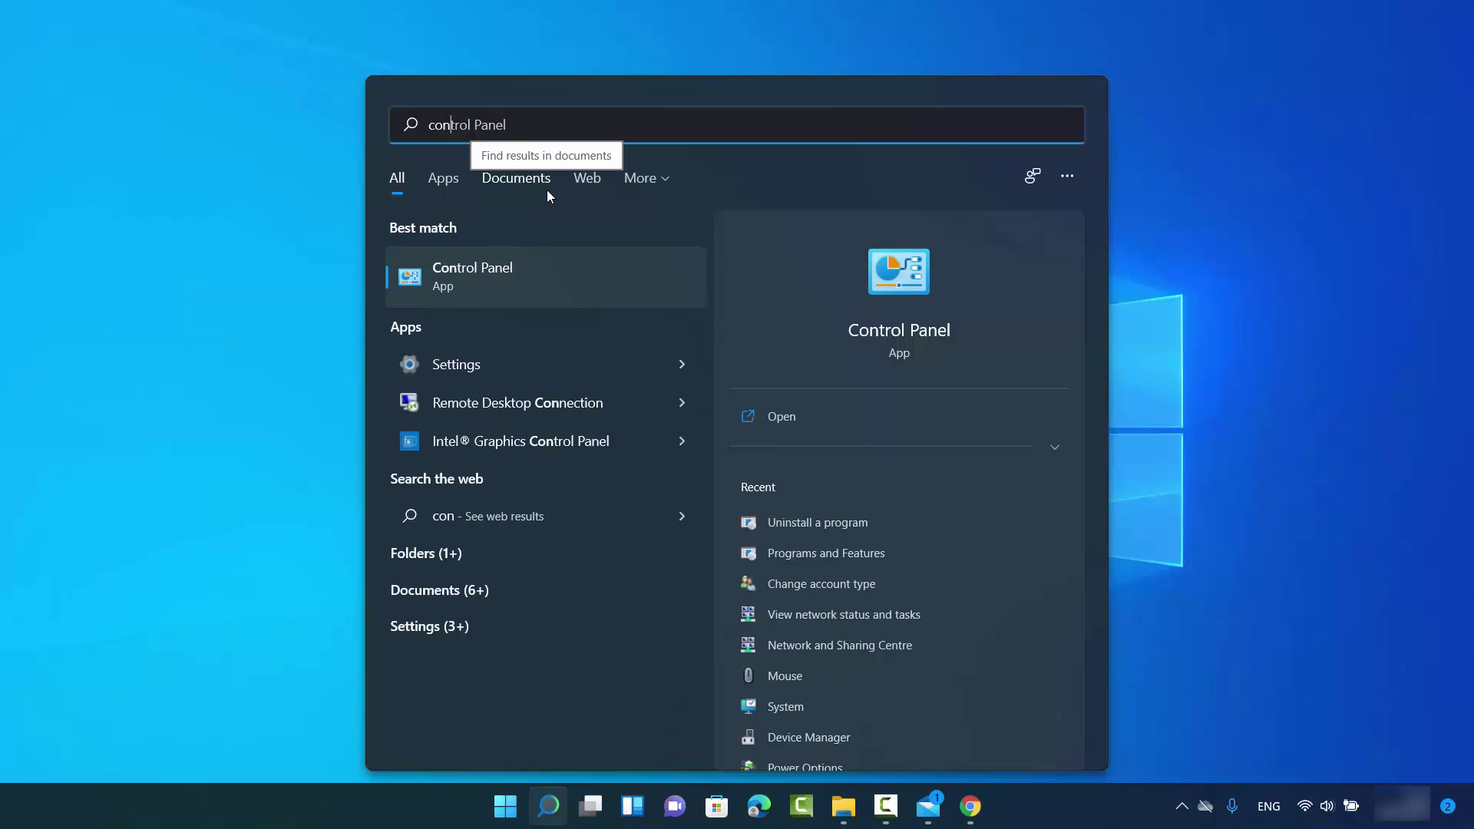
left_click(499, 283)
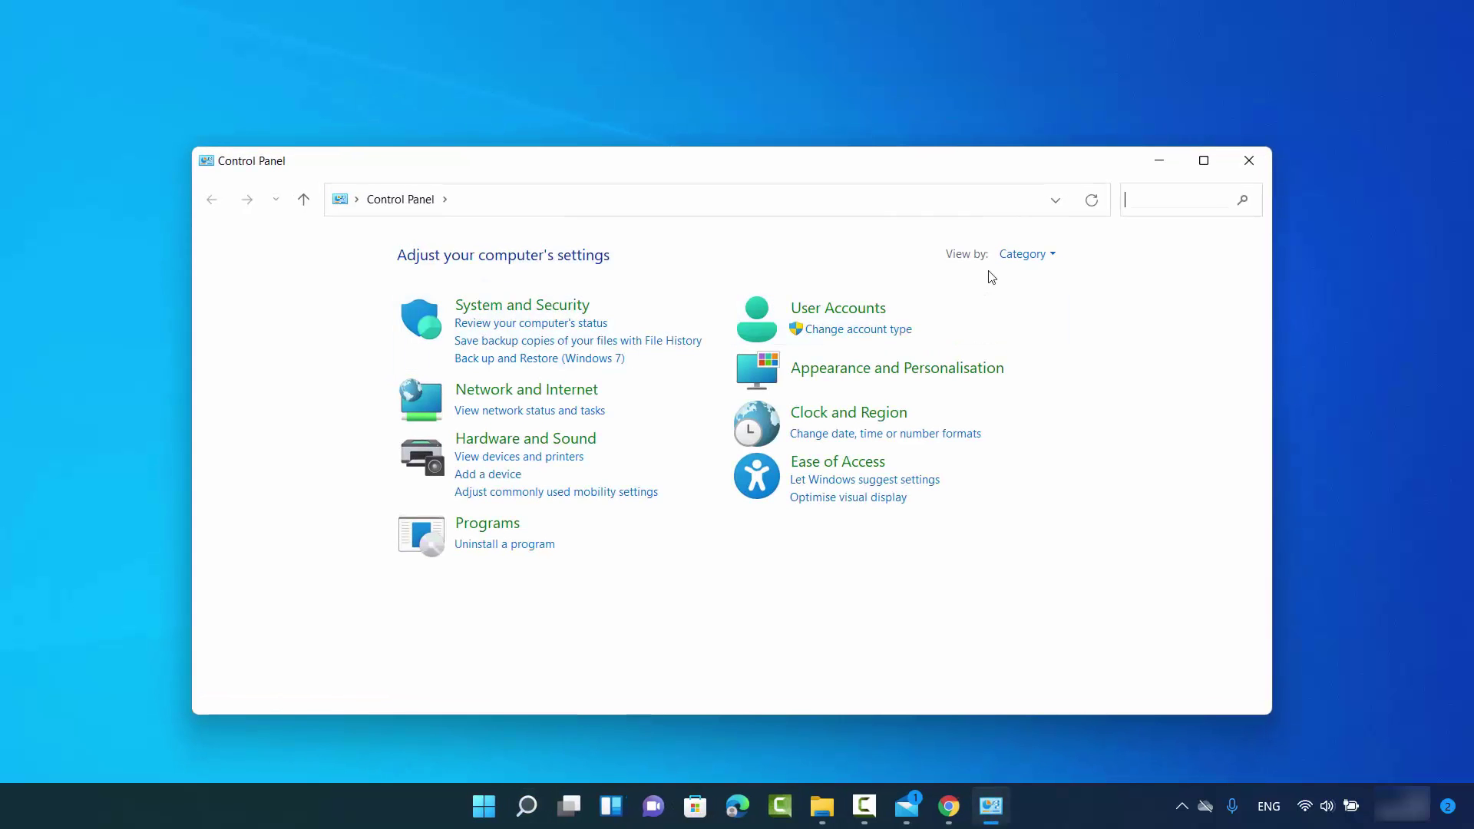
left_click(1026, 254)
left_click(1033, 277)
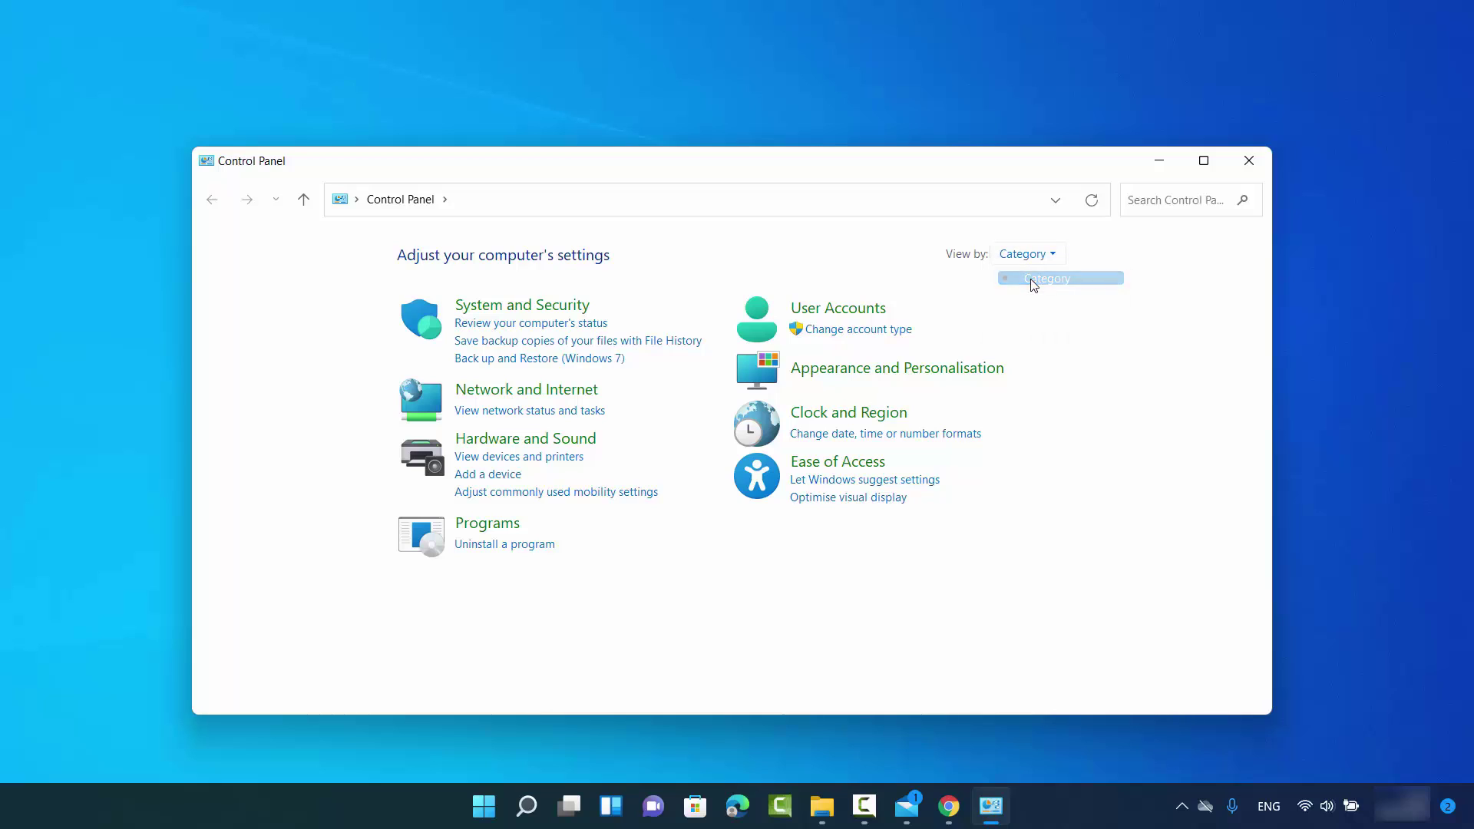
Step: Go to Manage Accounts and select the User 2 tile to reach its Change an Account page
left_click(840, 331)
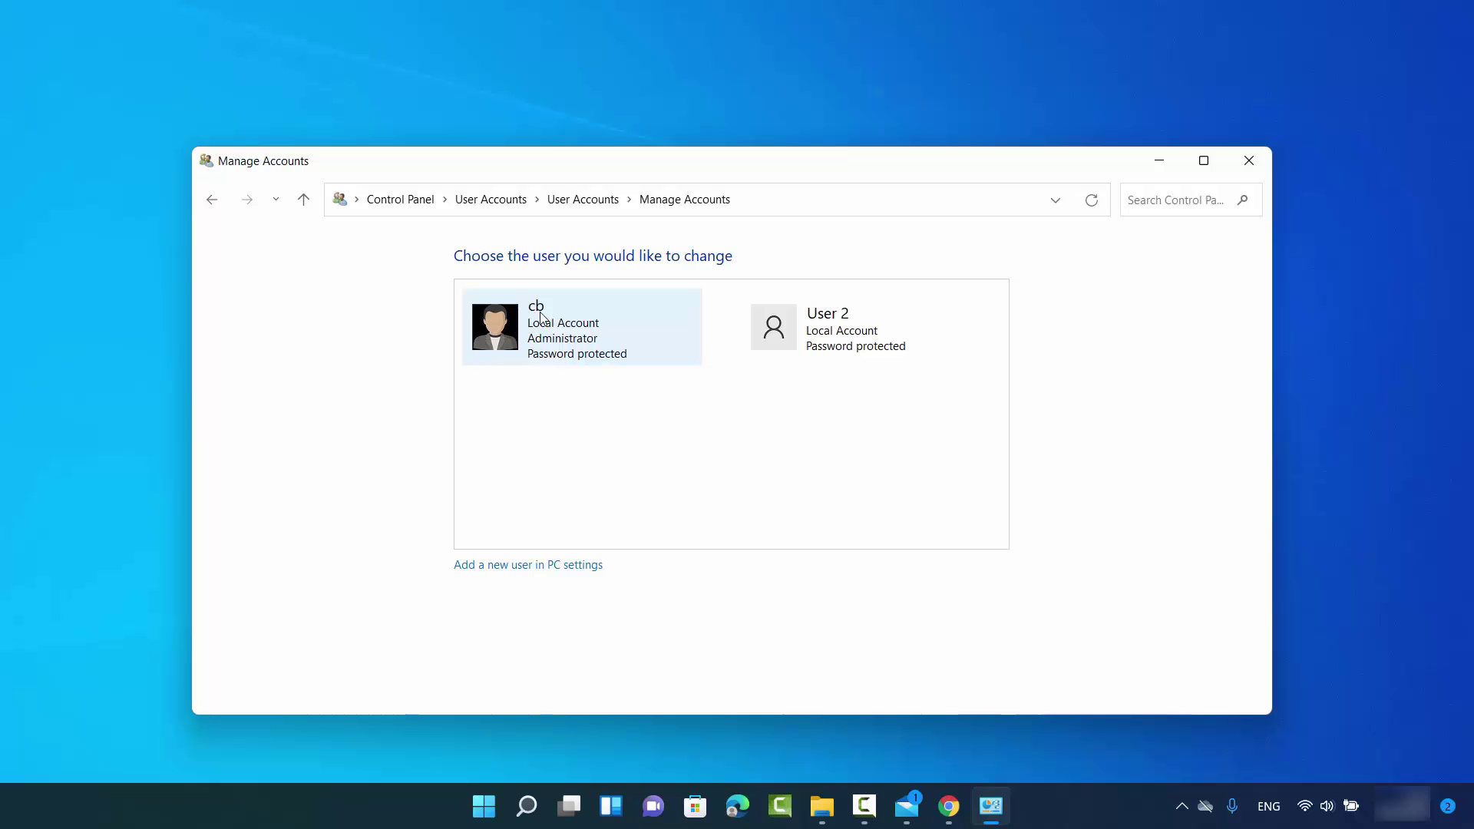
left_click(488, 806)
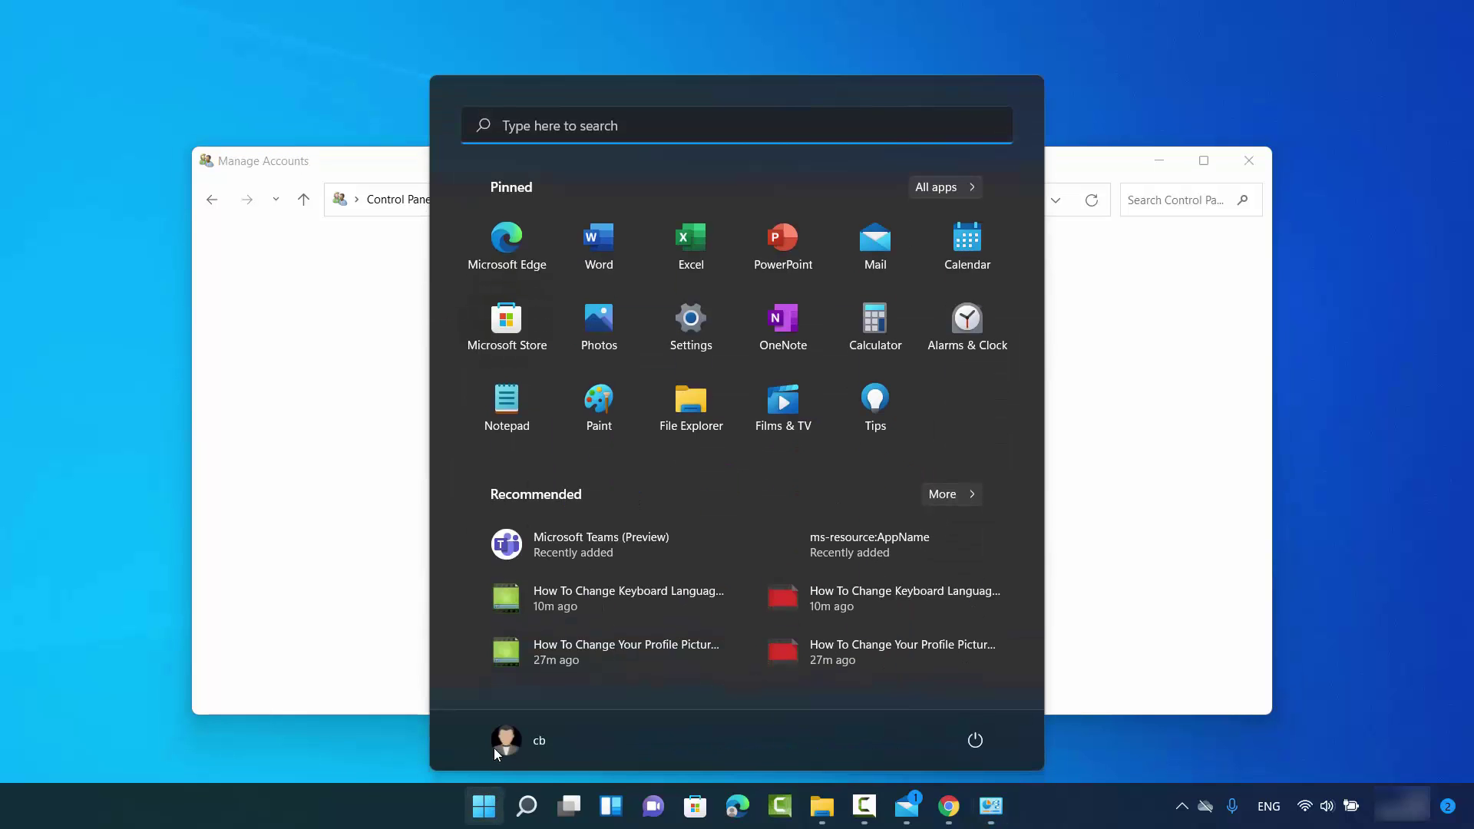
left_click(496, 740)
left_click(341, 572)
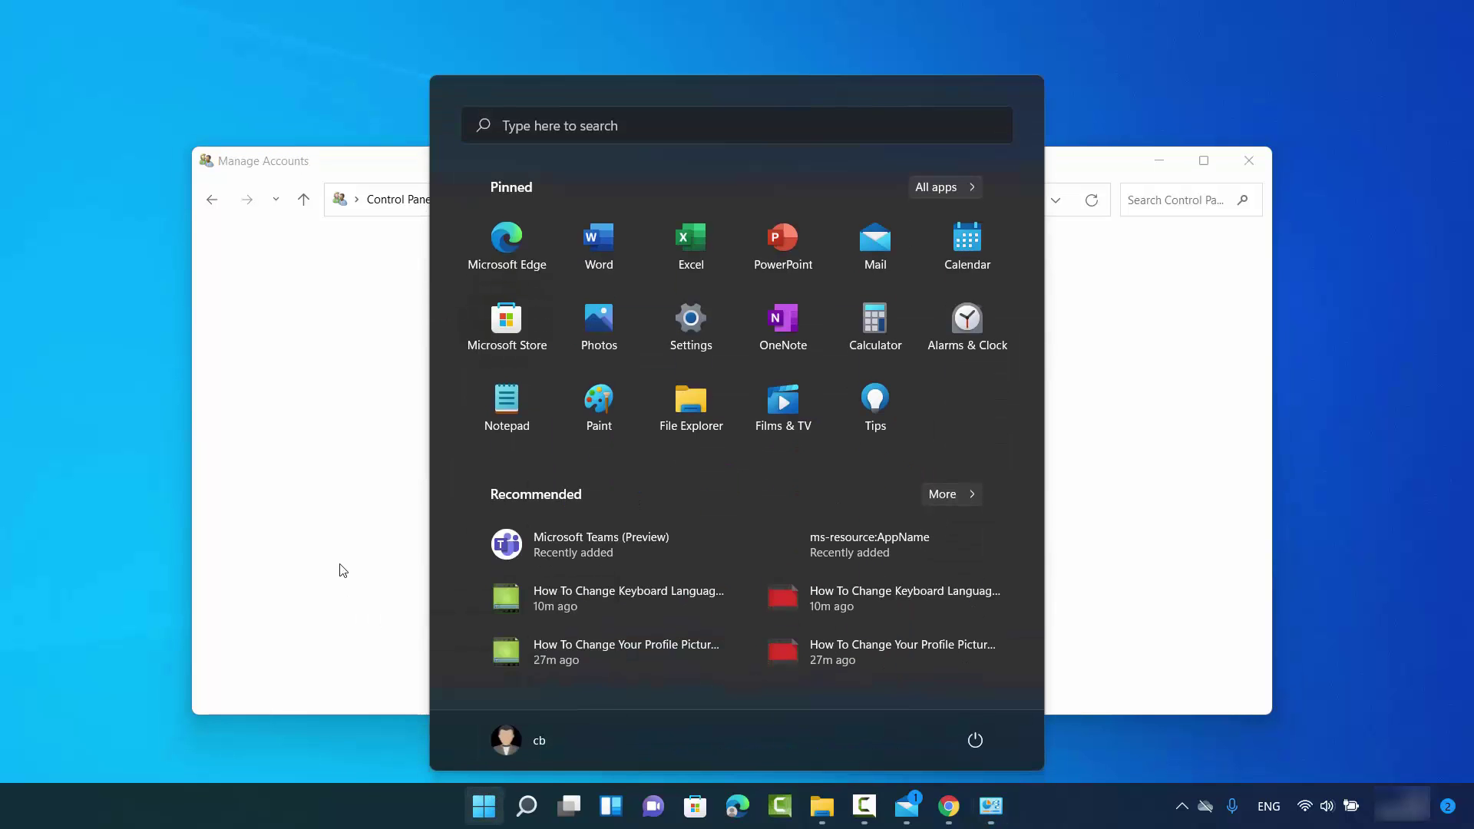
left_click(341, 569)
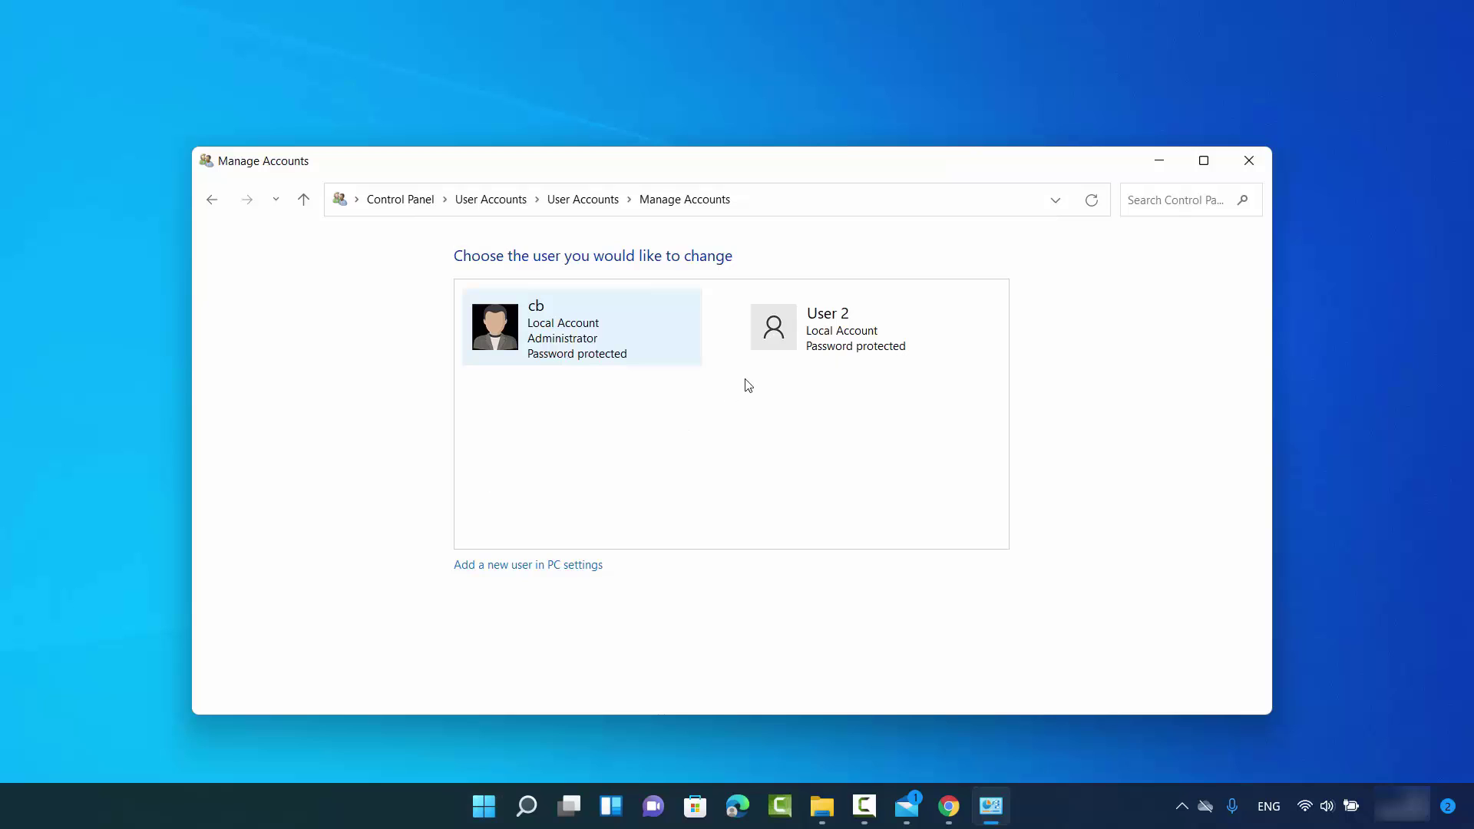
left_click(797, 344)
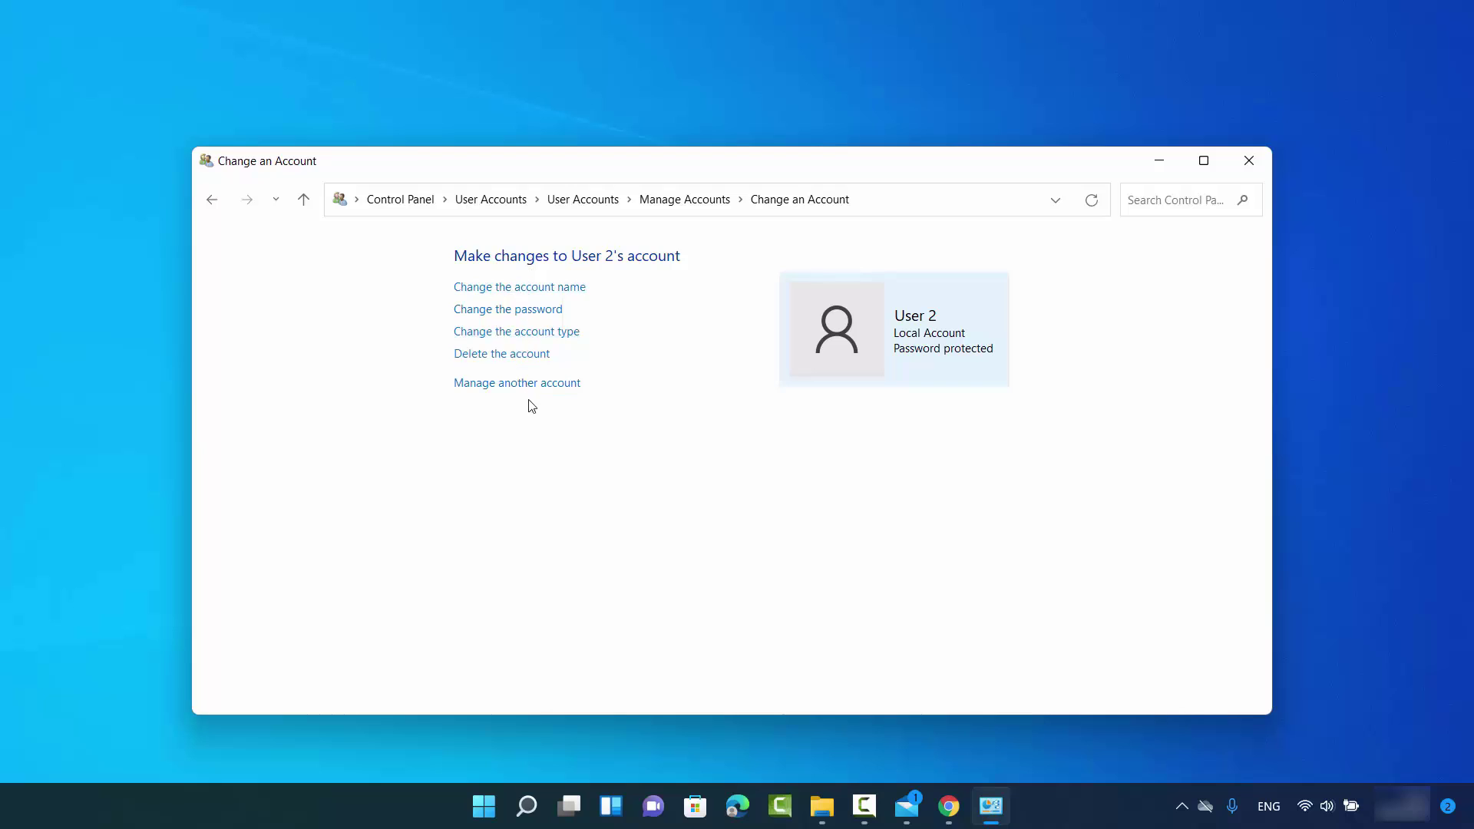
Step: Change User 2's account type to Administrator and apply it
left_click(509, 333)
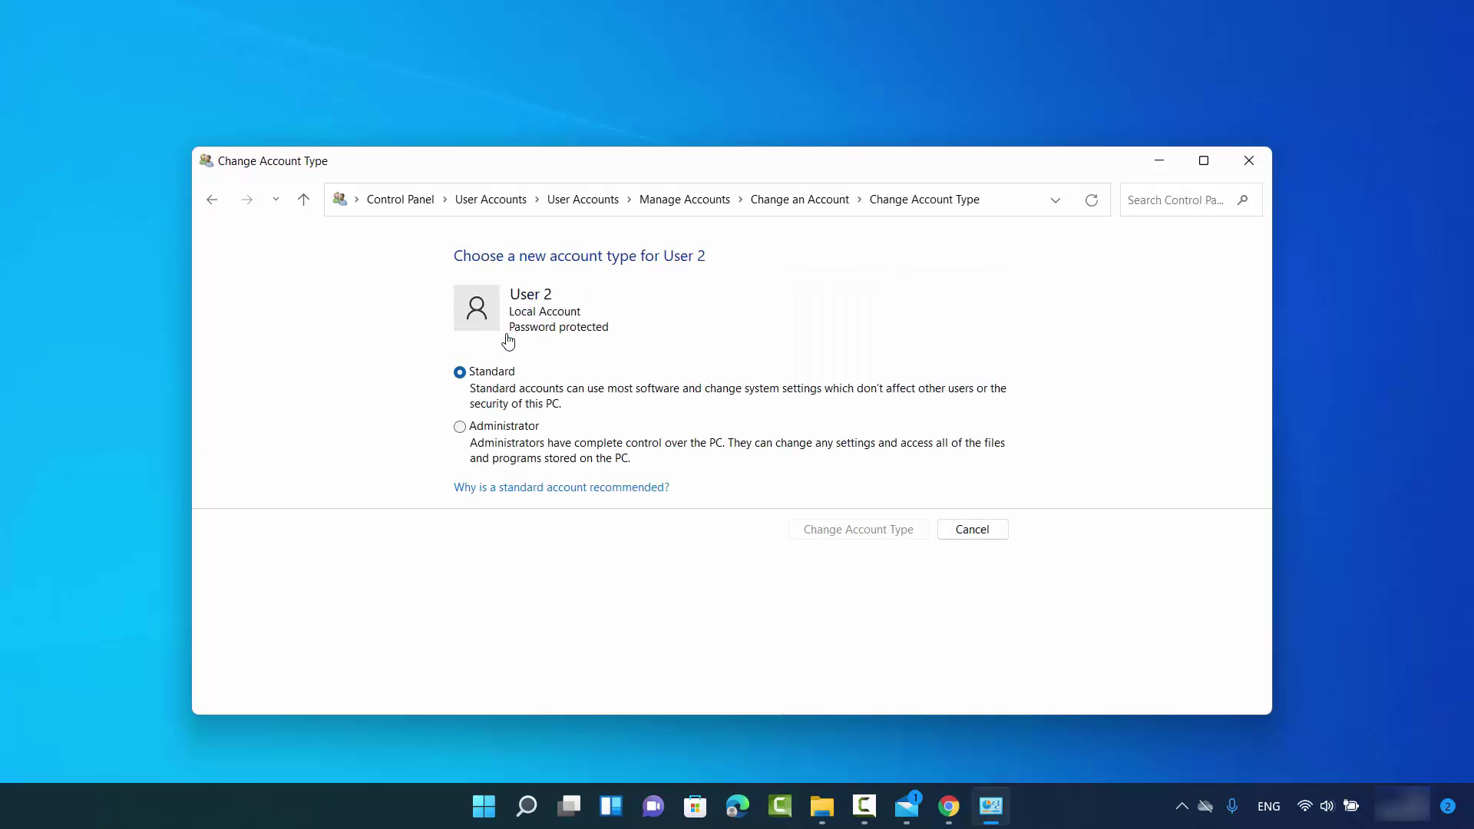
left_click(460, 428)
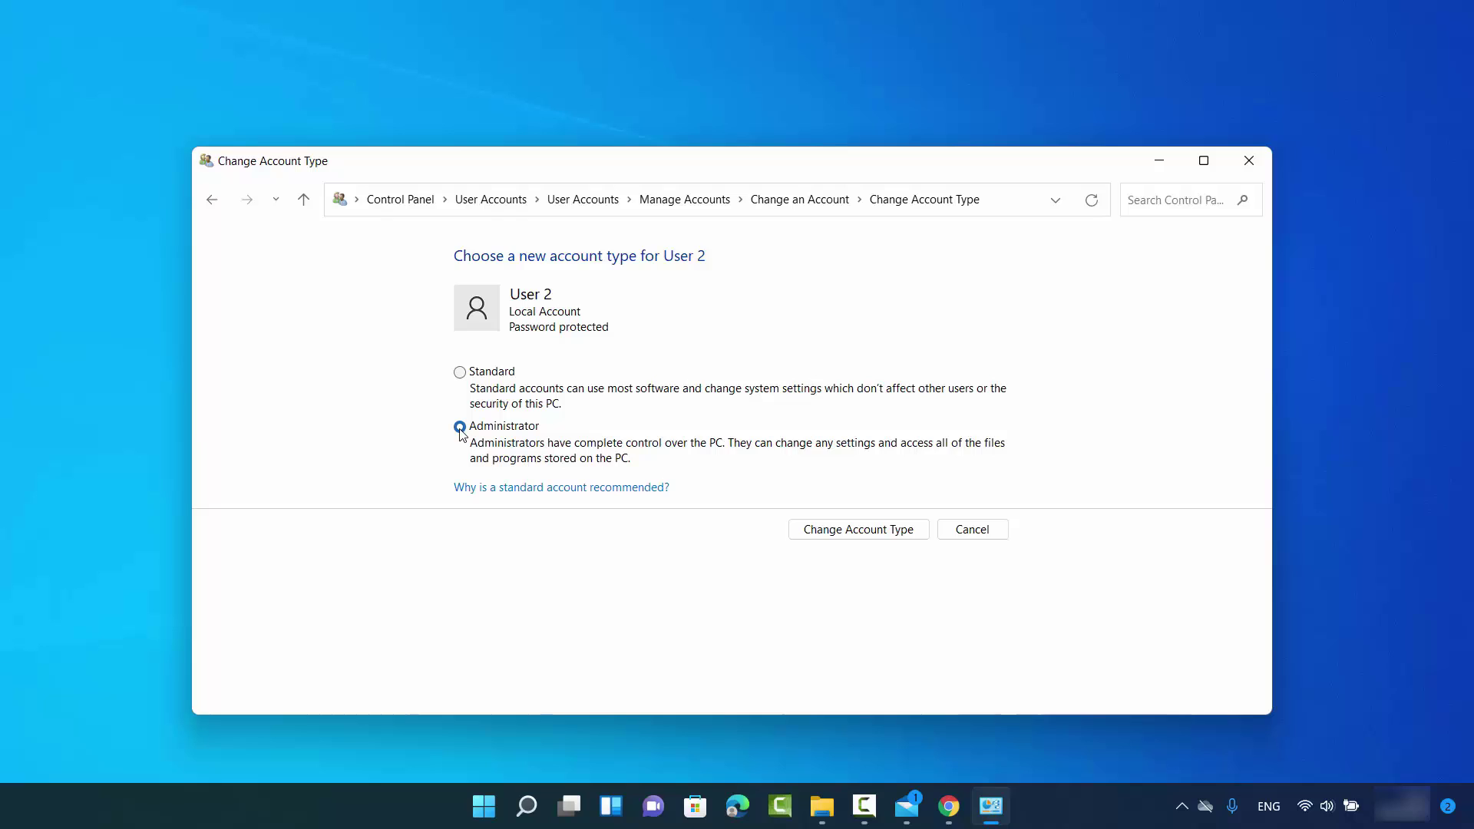
left_click(846, 532)
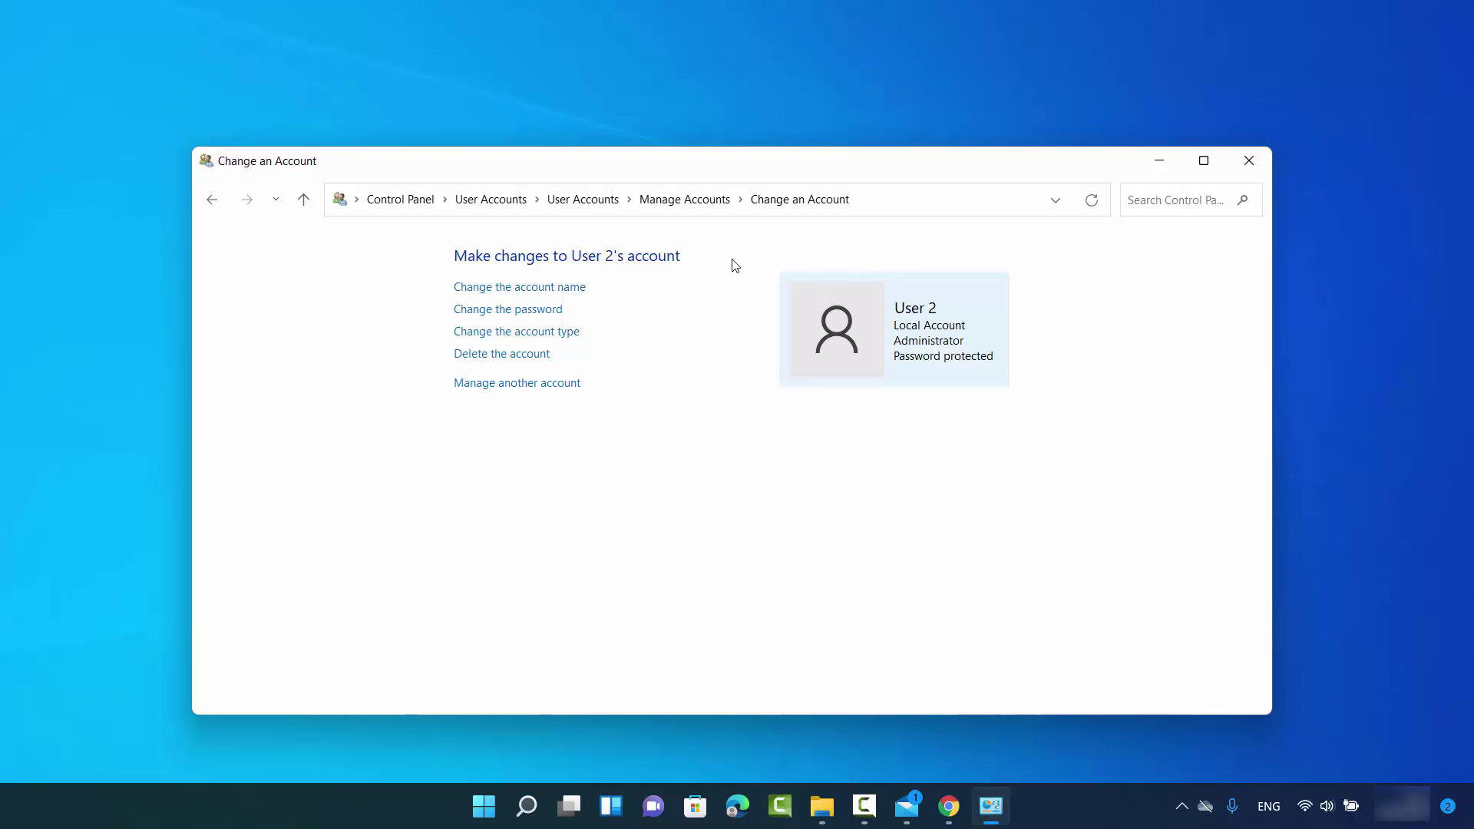
Step: Return to Manage Accounts from the Control Panel home, then close the window
left_click(411, 202)
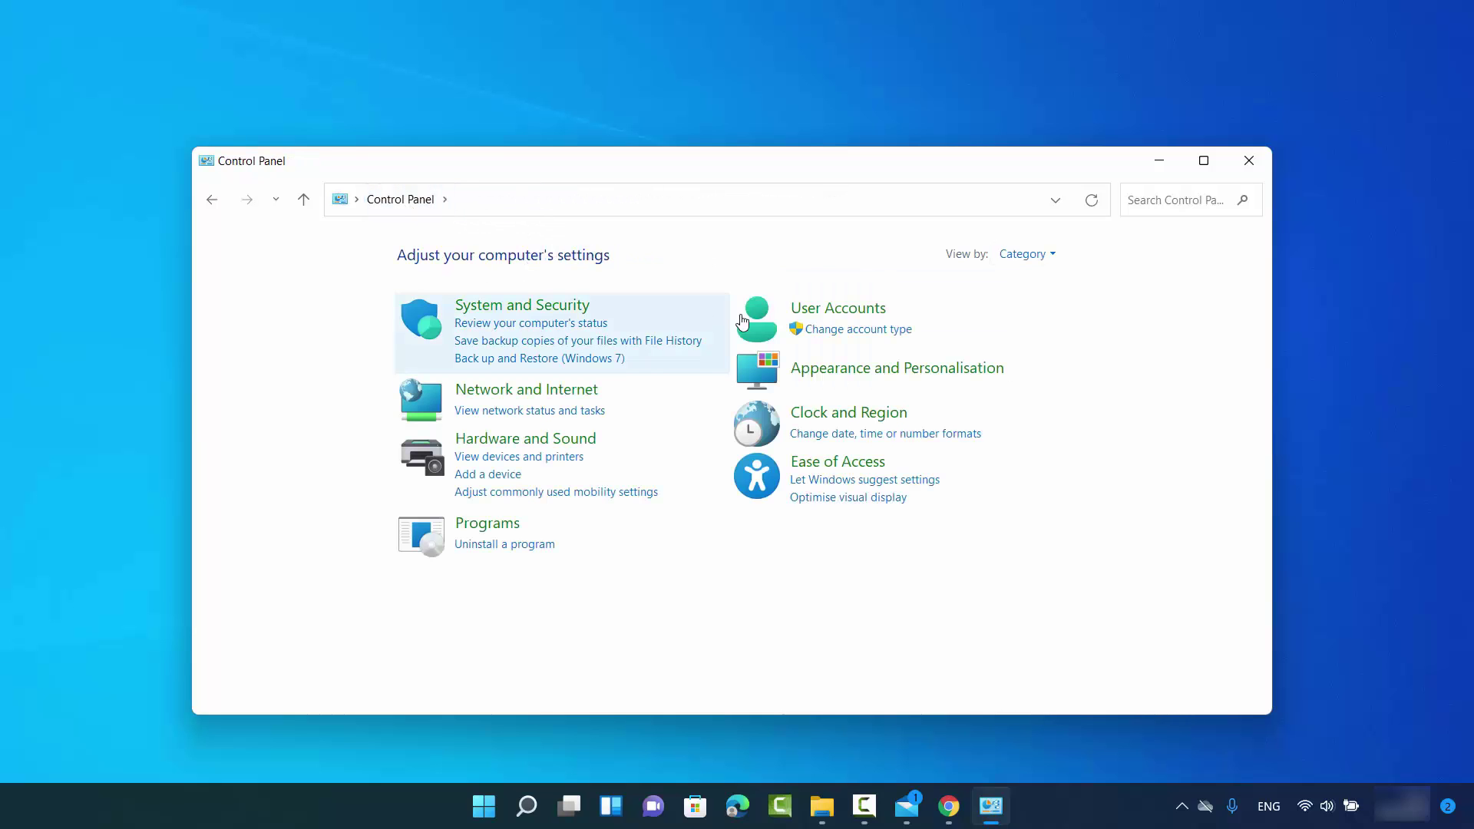
left_click(856, 332)
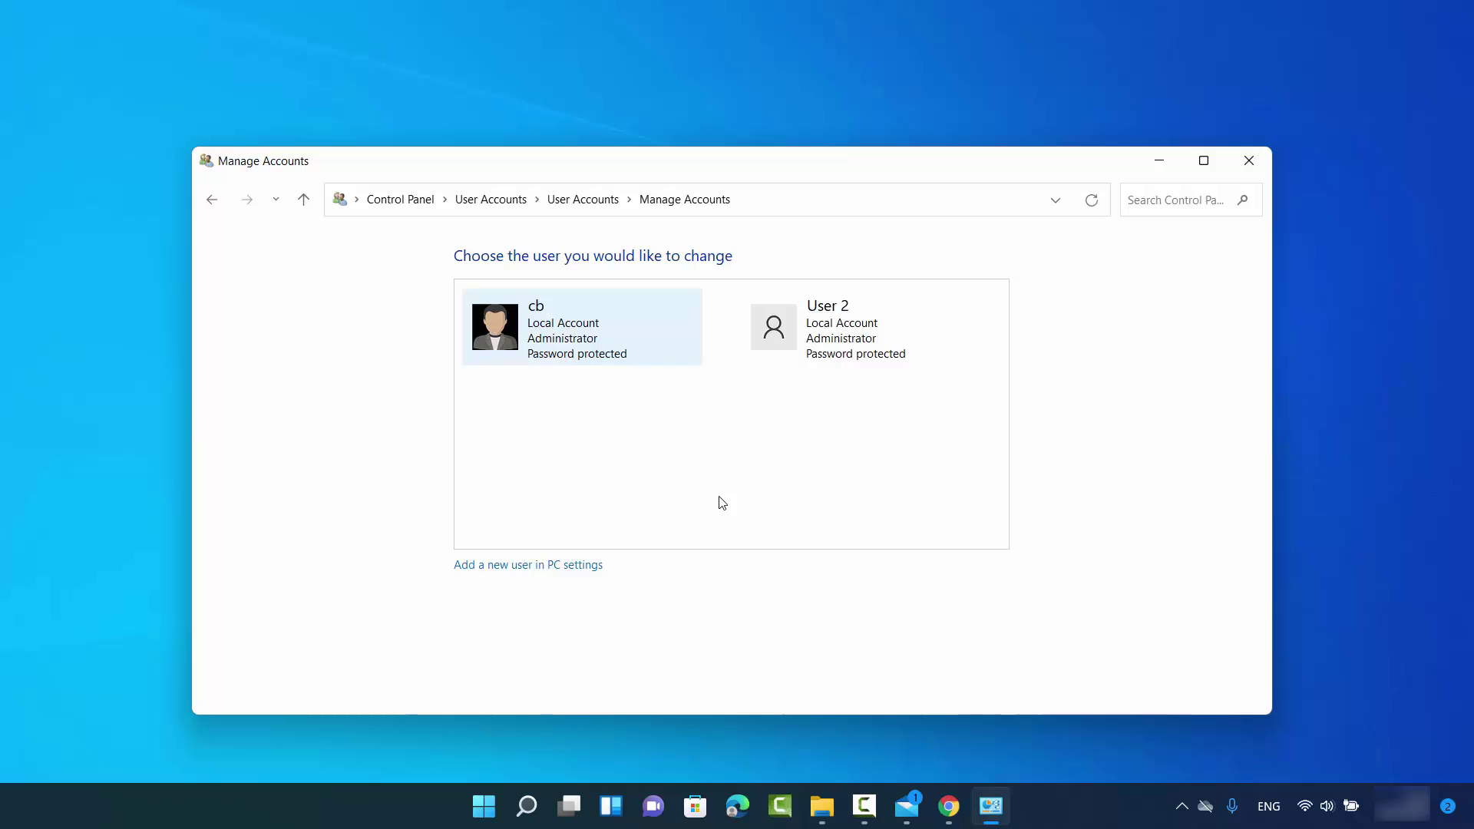
left_click(1250, 161)
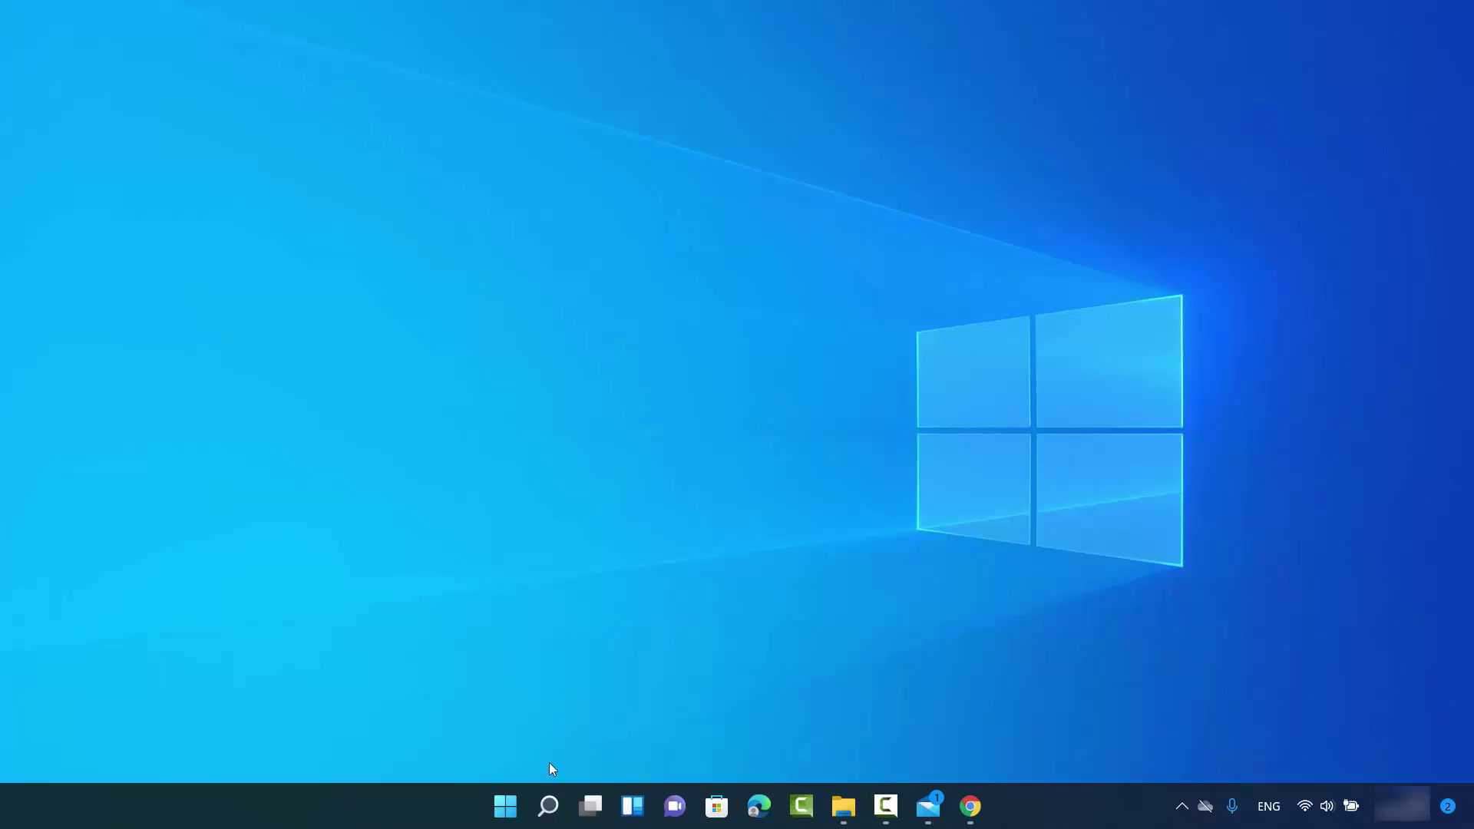
Step: Launch the Settings app from the Start right-click menu and the 'se' search
right_click(506, 807)
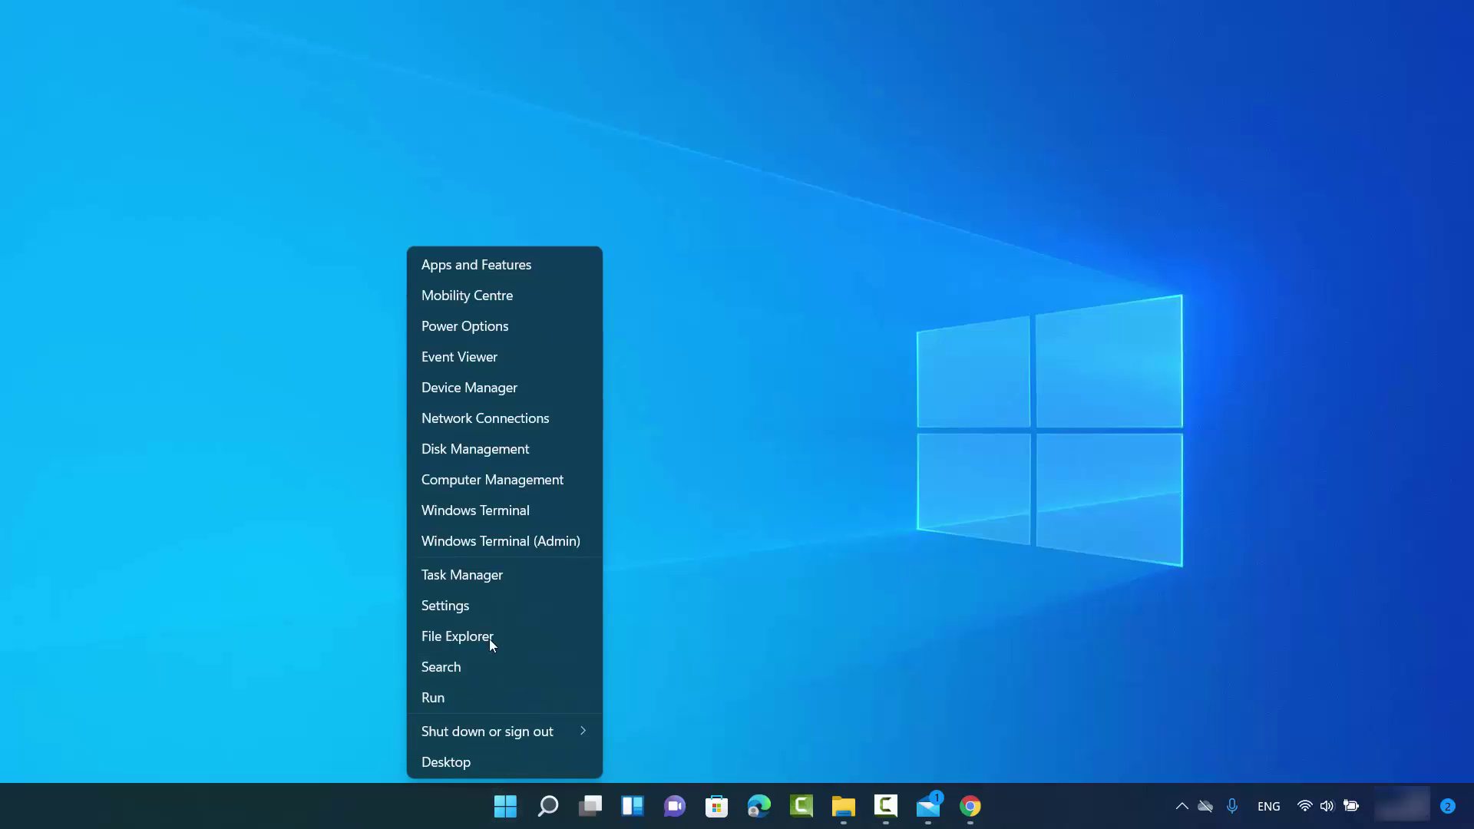
left_click(462, 609)
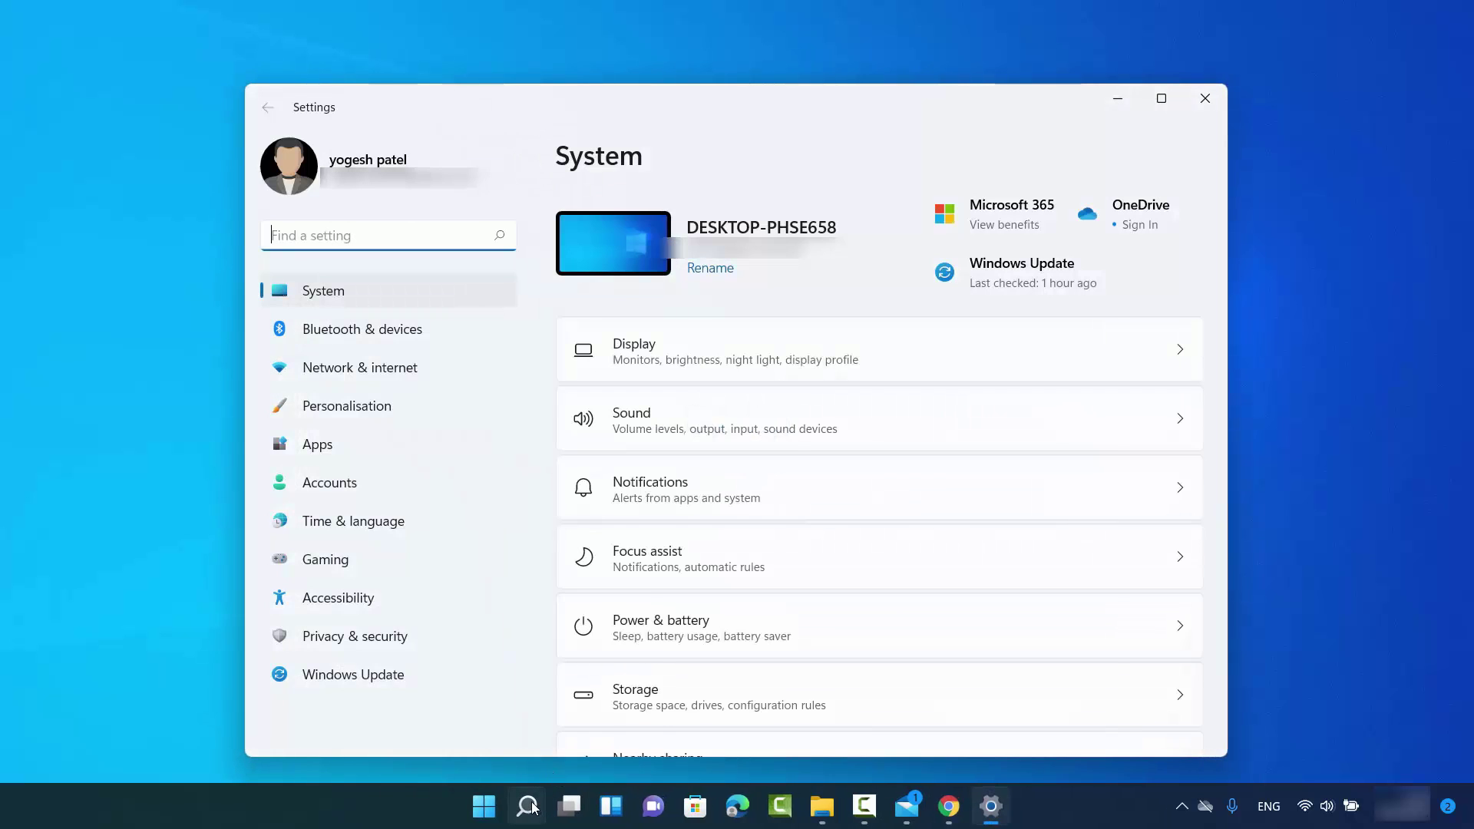
left_click(530, 806)
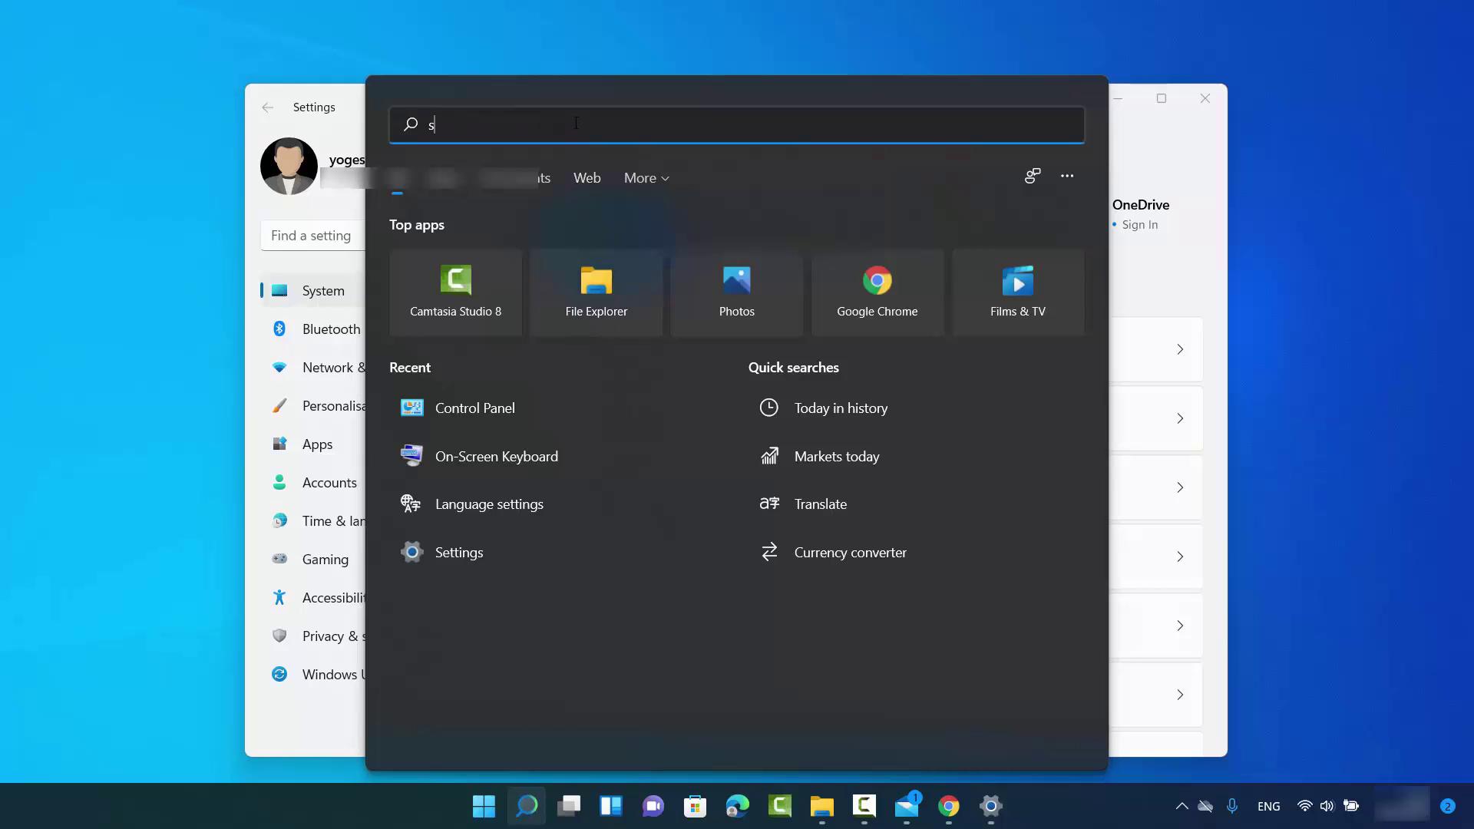
type("se")
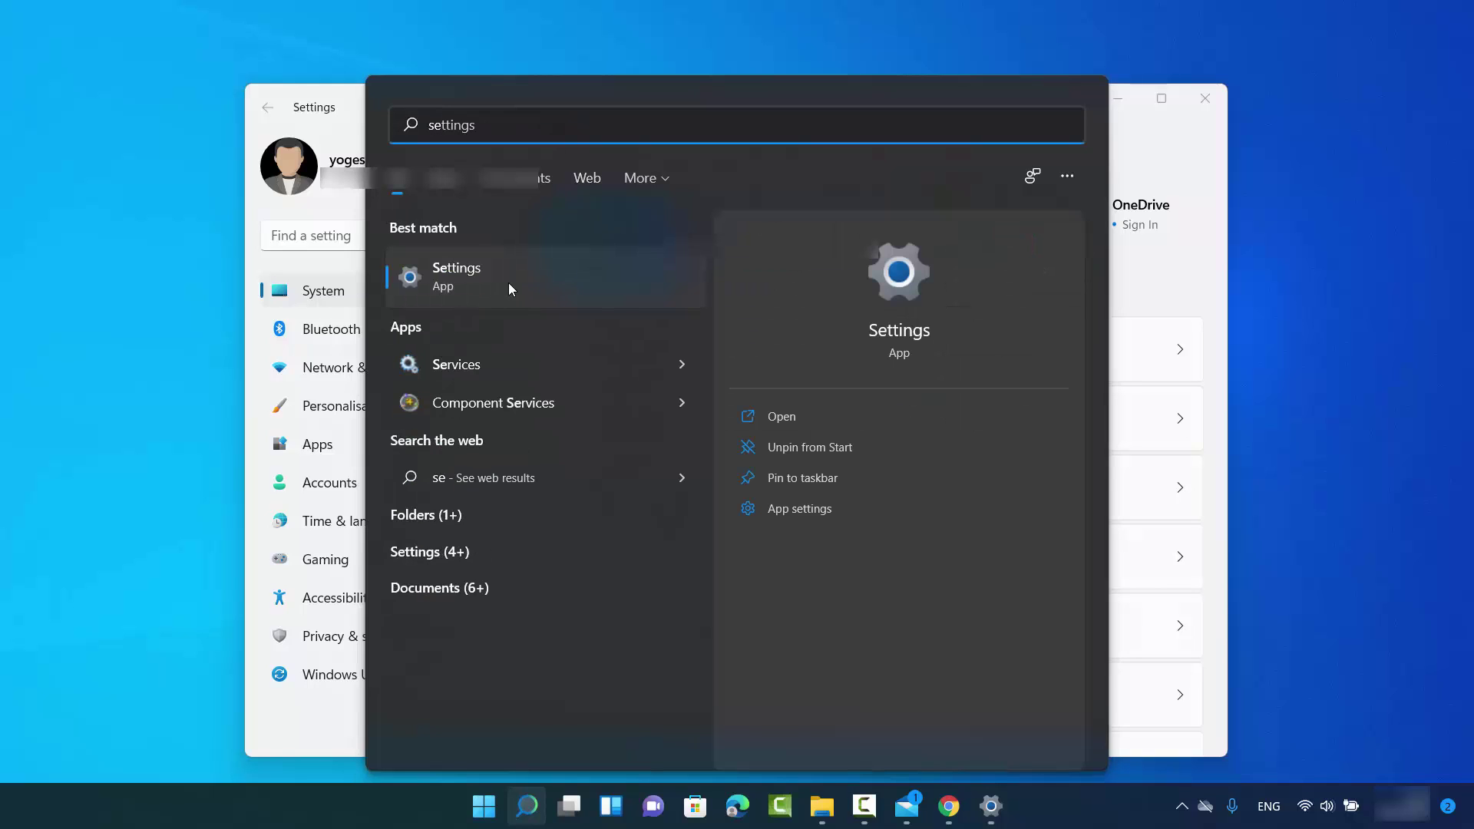
left_click(1141, 163)
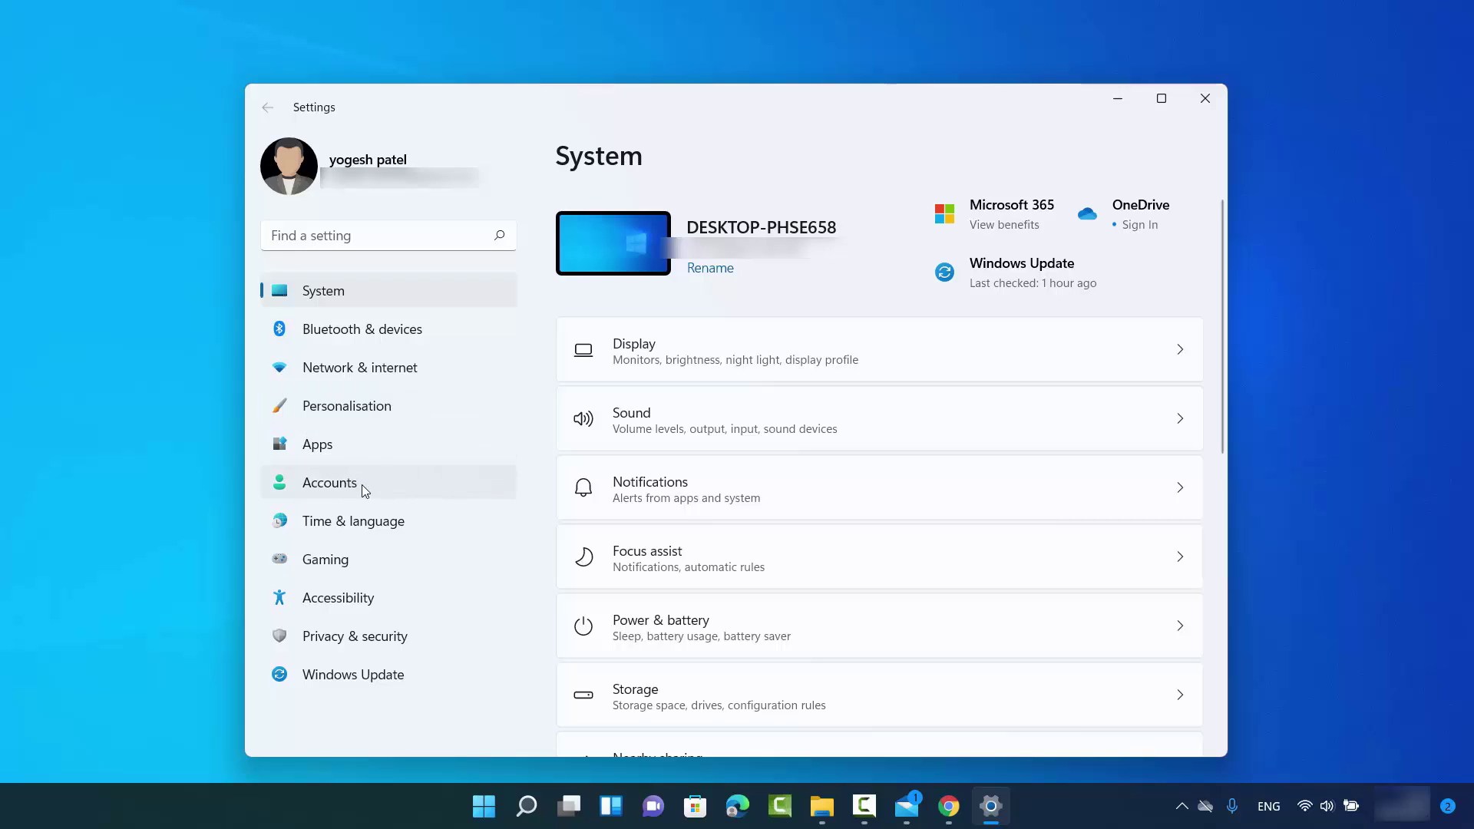
Step: Go to Accounts › Family & other users and expand User 2's options
left_click(336, 493)
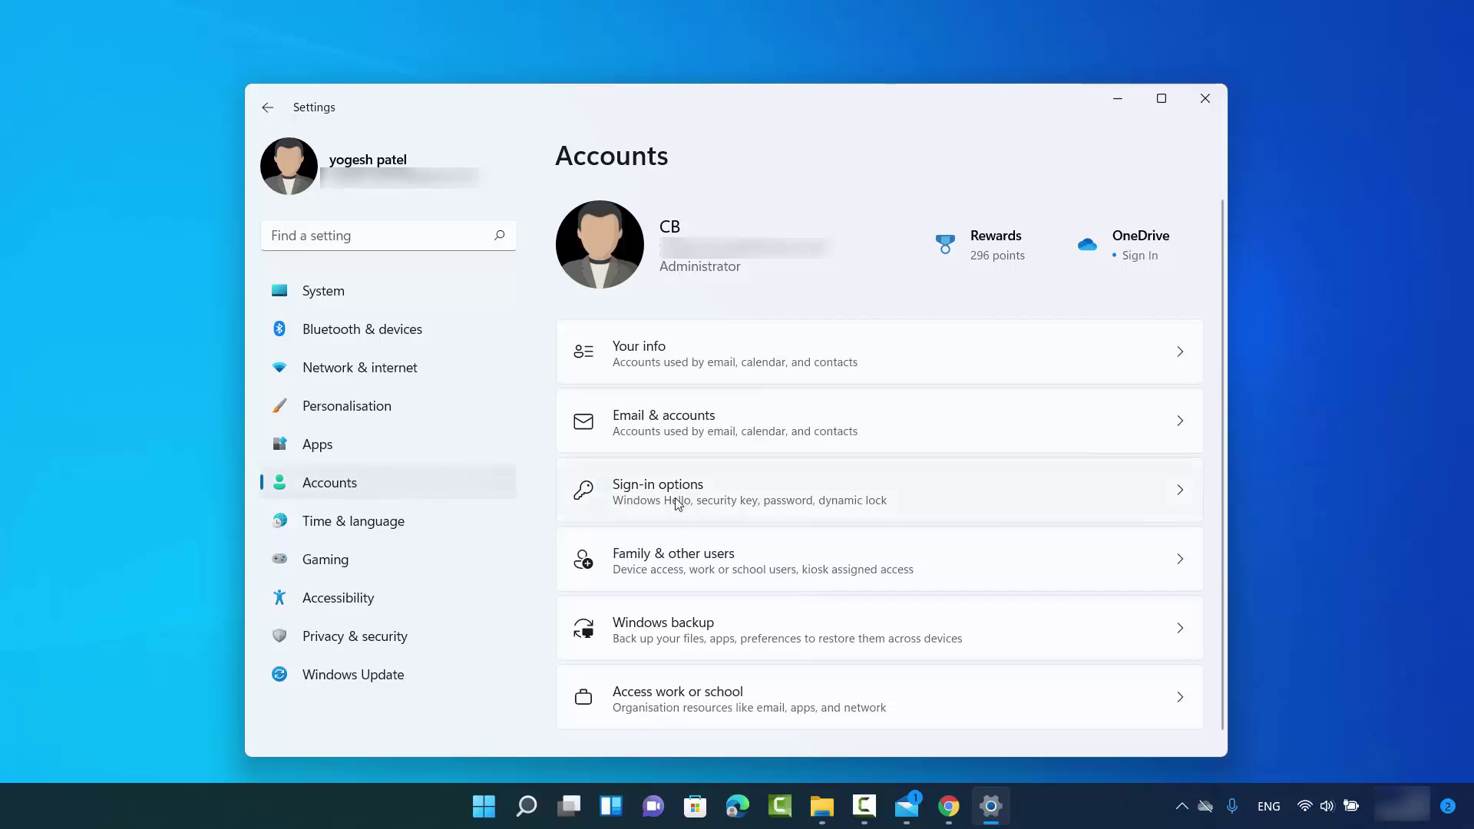
left_click(654, 566)
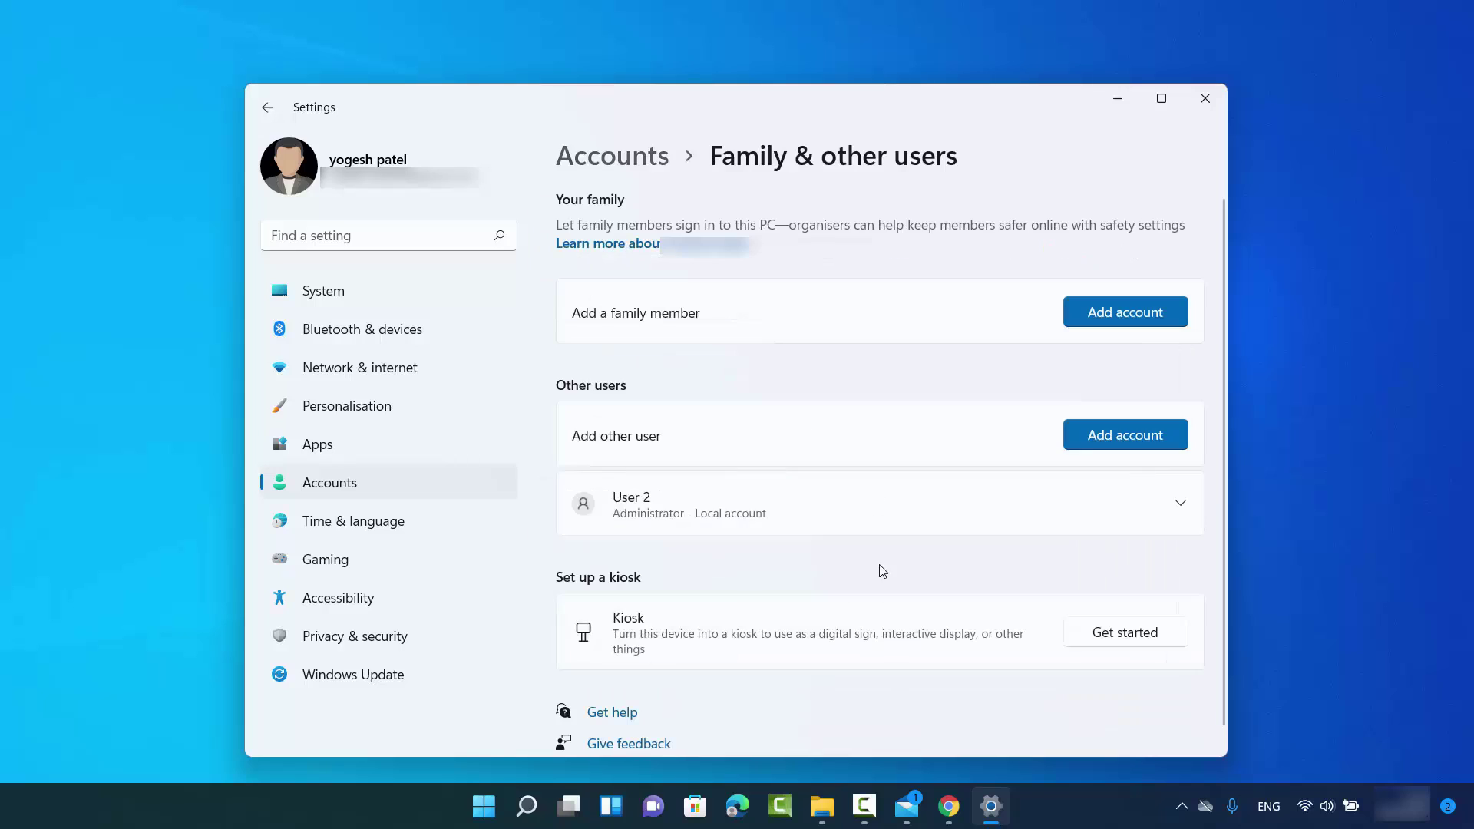
left_click(675, 517)
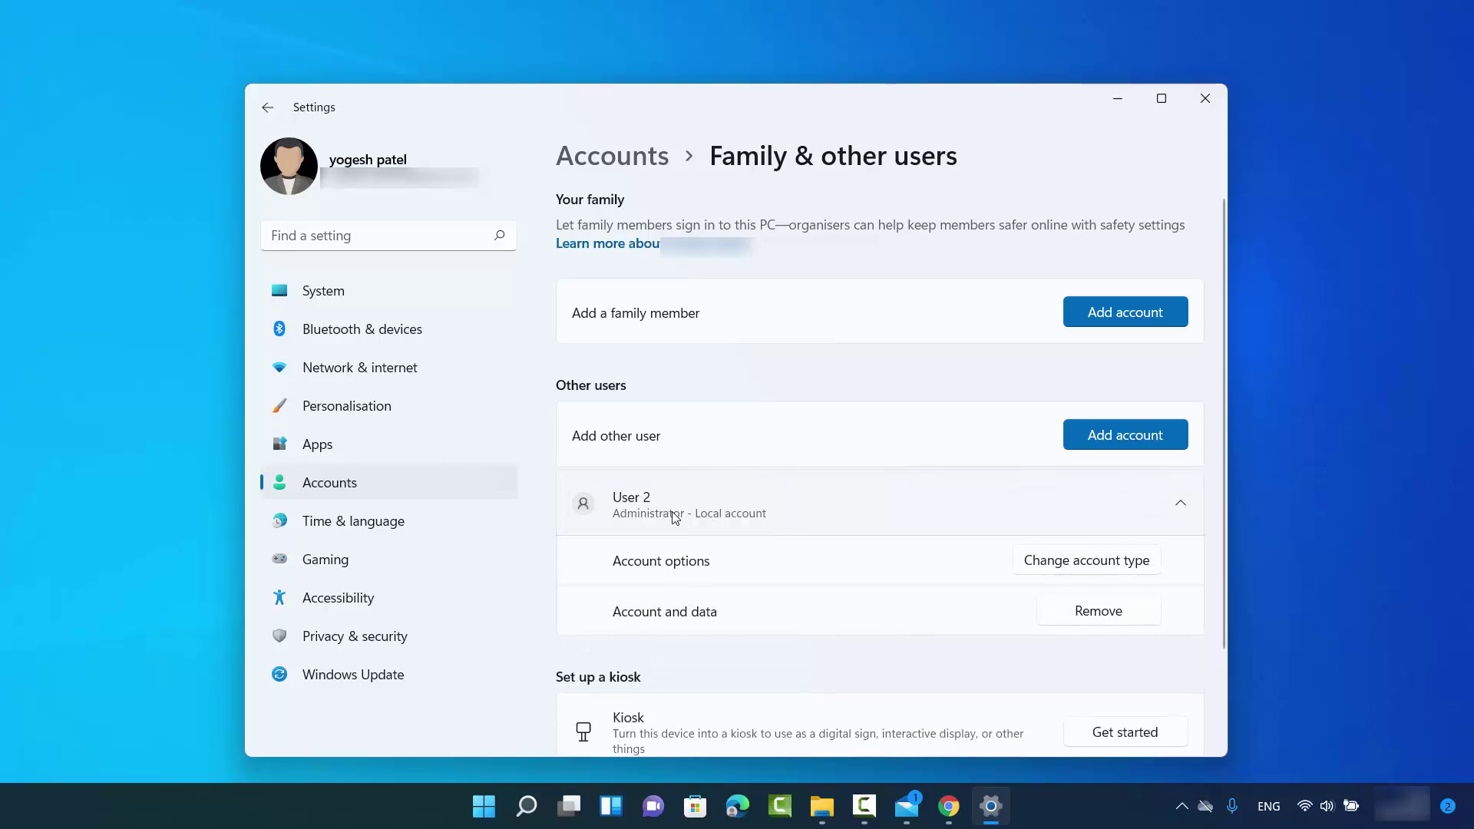
Step: Set User 2's account type to Standard User in the dropdown and confirm with OK
left_click(1043, 564)
left_click(519, 451)
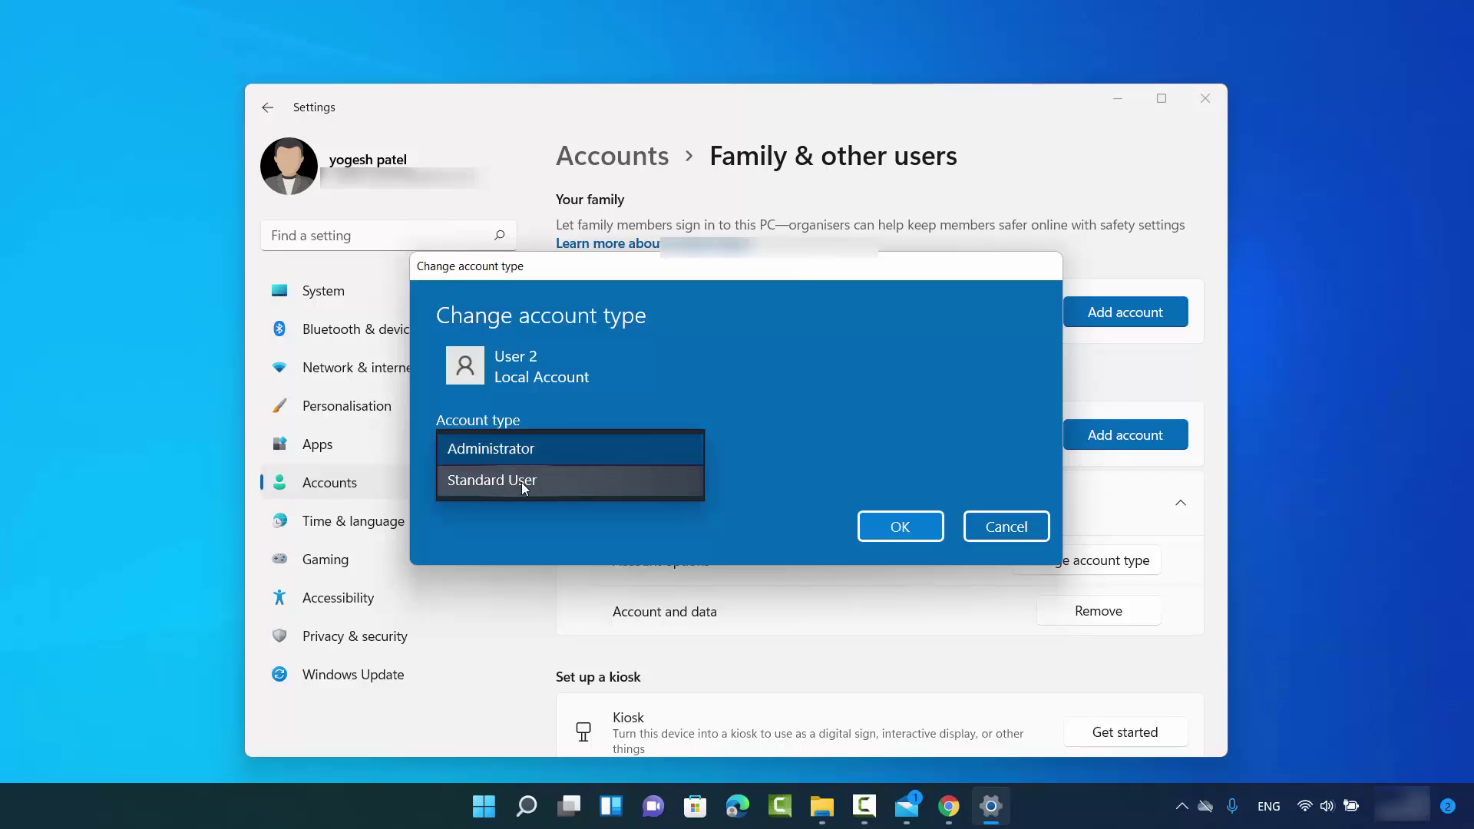
left_click(522, 482)
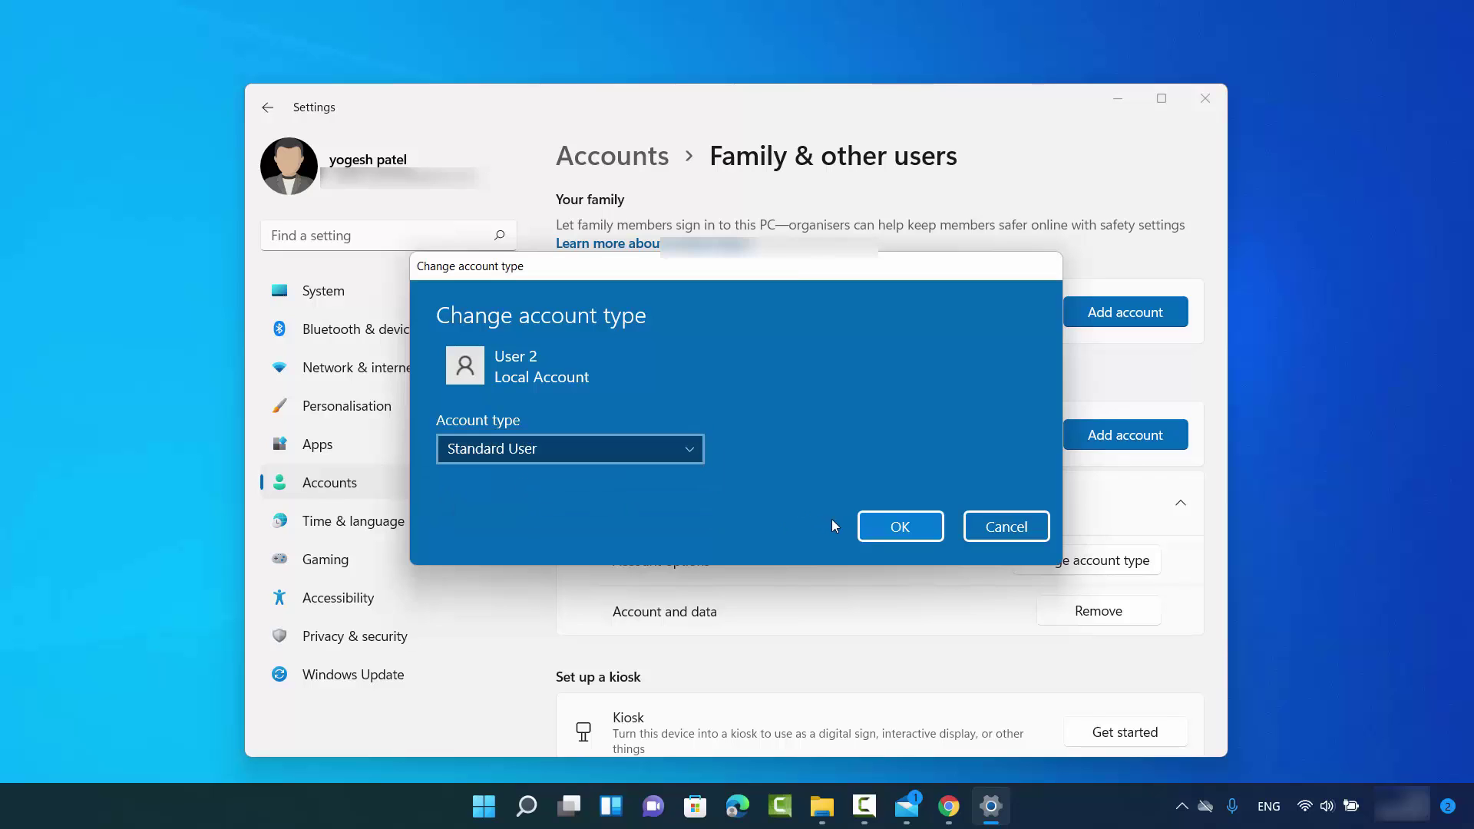
left_click(880, 527)
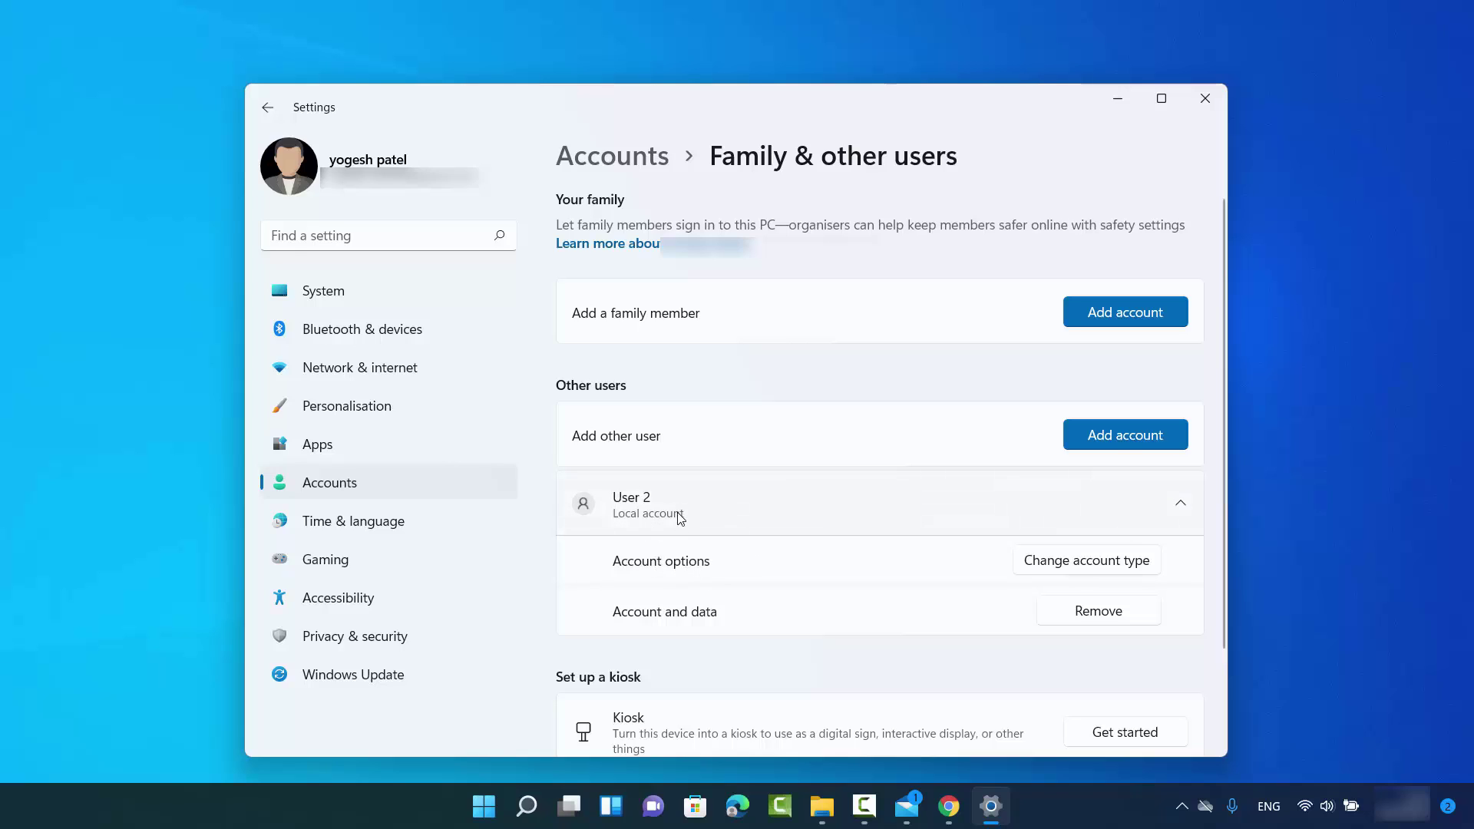
left_click(527, 806)
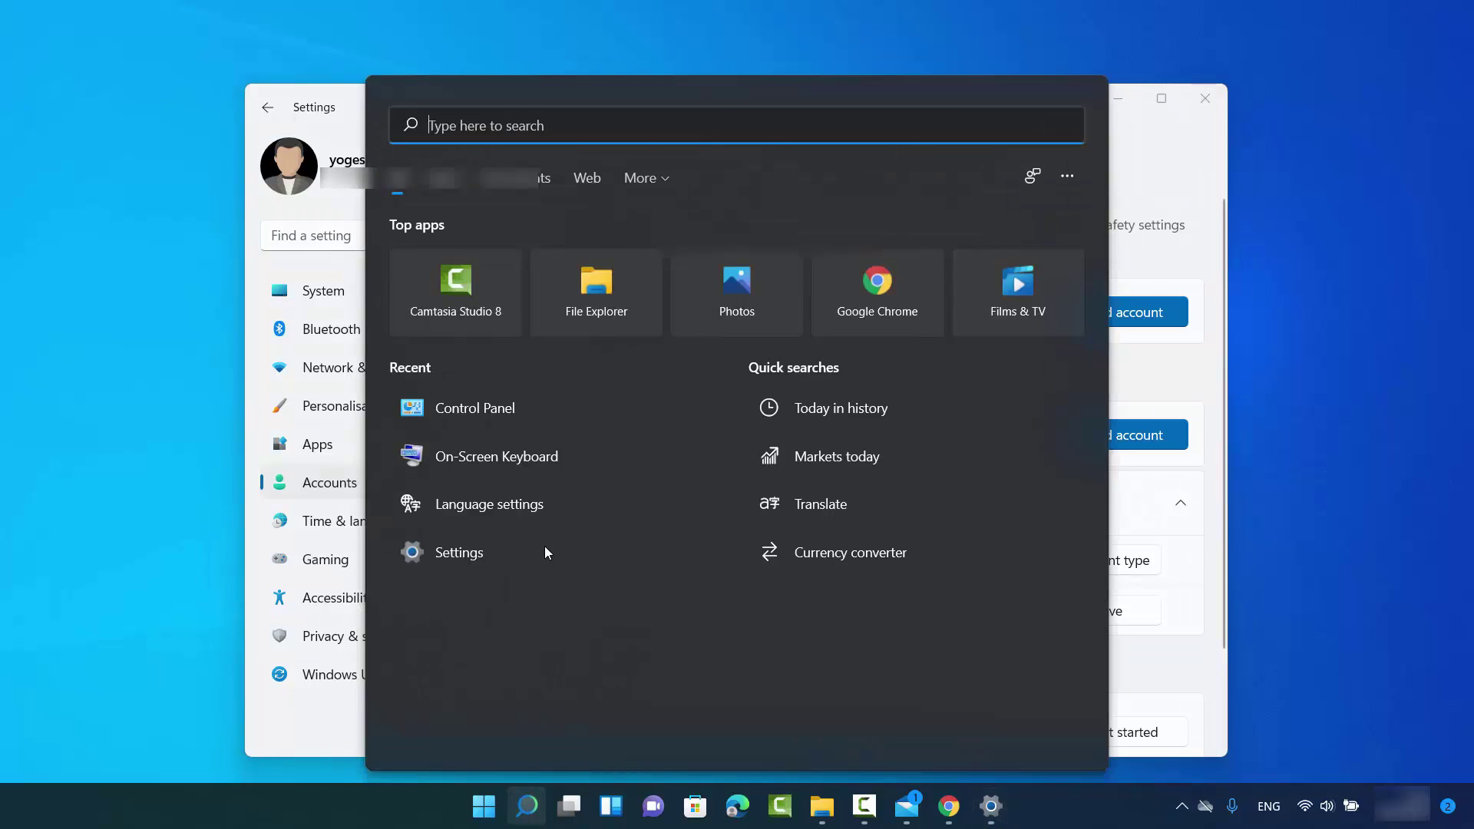
left_click(511, 416)
left_click(900, 332)
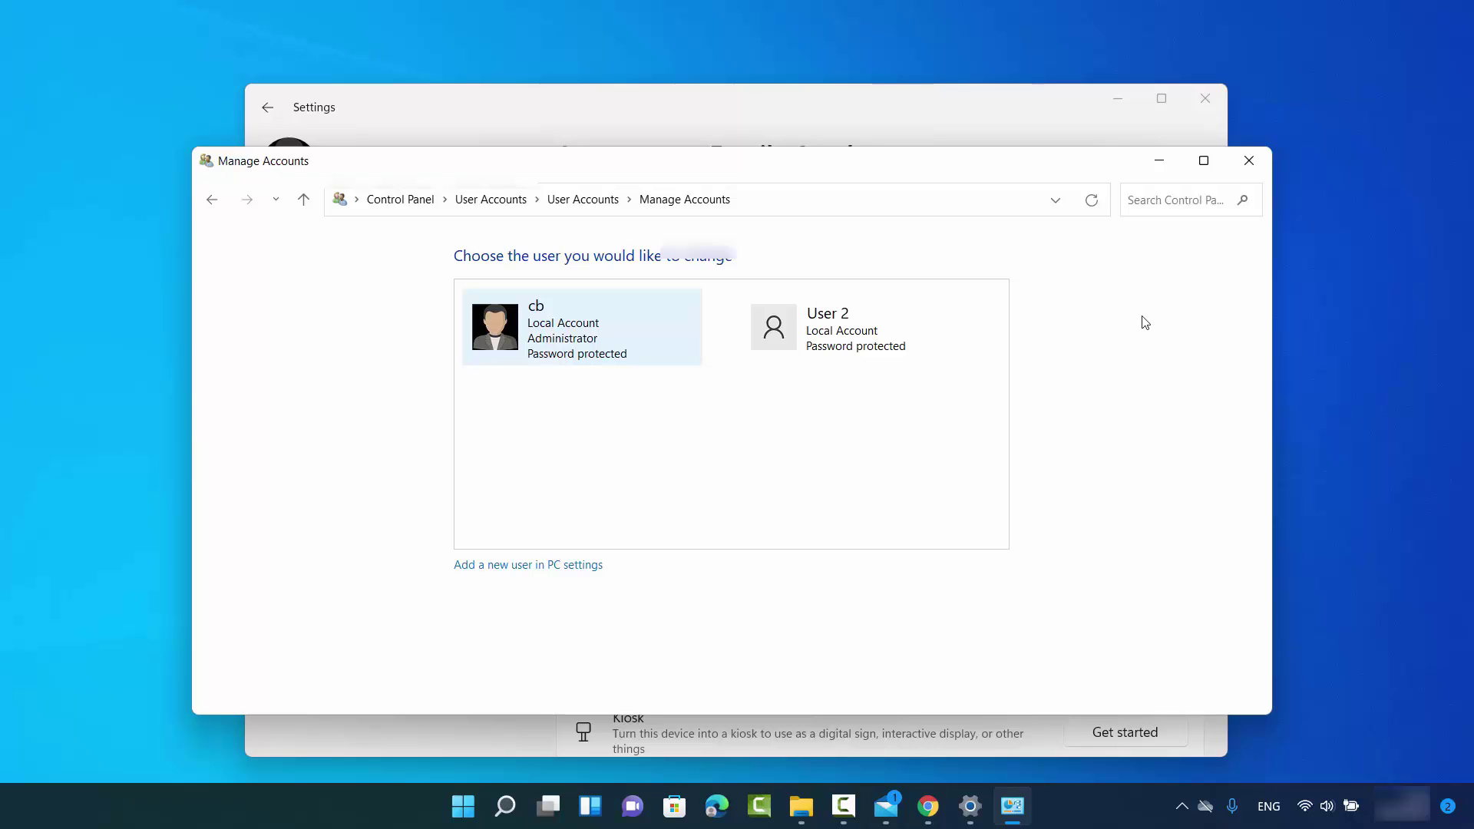
left_click(1159, 169)
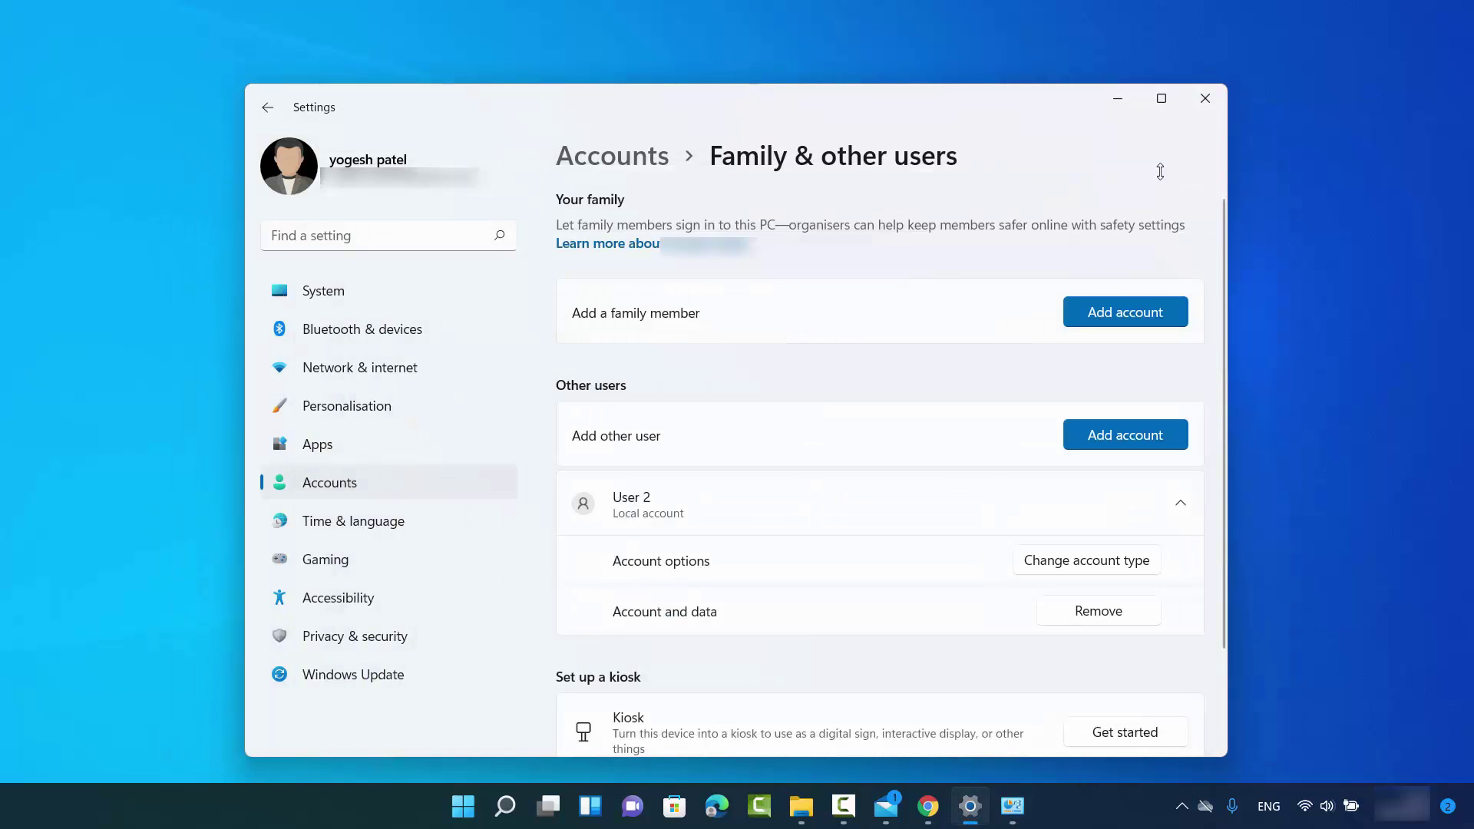